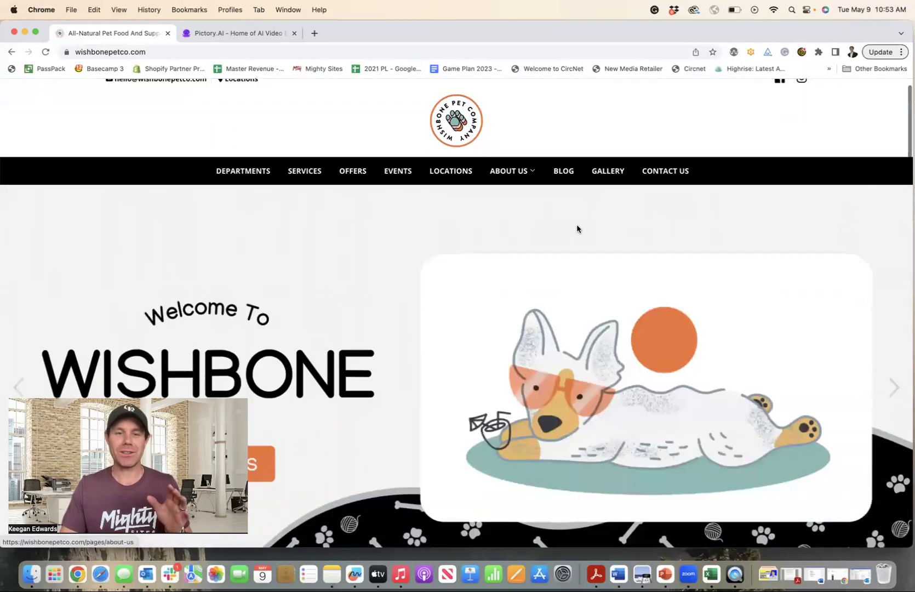
Browse the Wishbone Pet Co. site and go to its blog news listing.
scroll(577, 228, "up", 2)
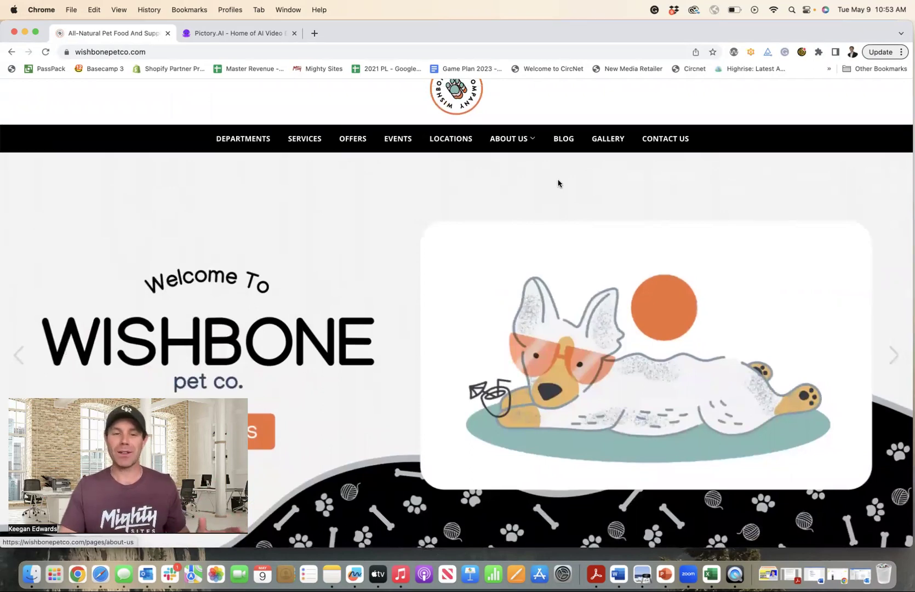
scroll(560, 182, "down", 9)
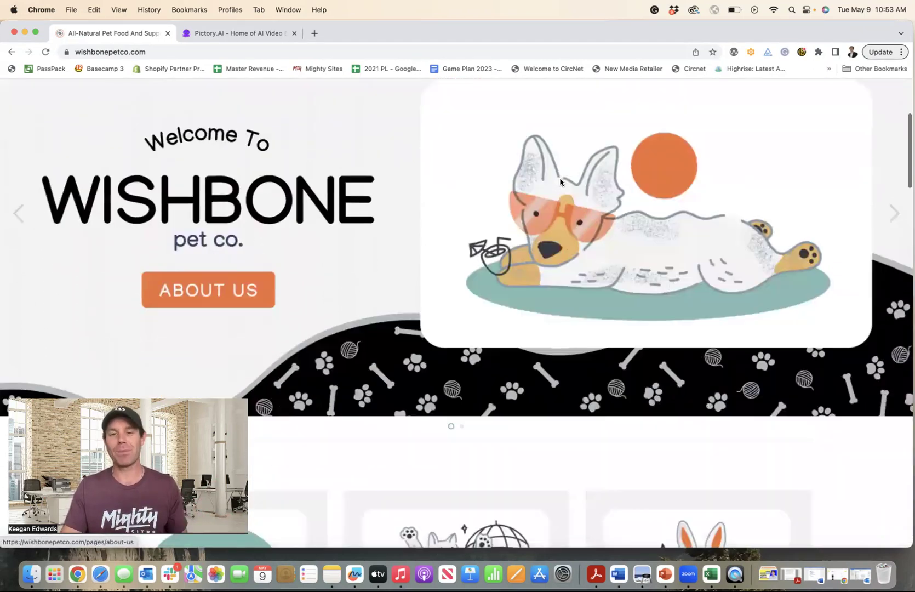
scroll(560, 182, "down", 18)
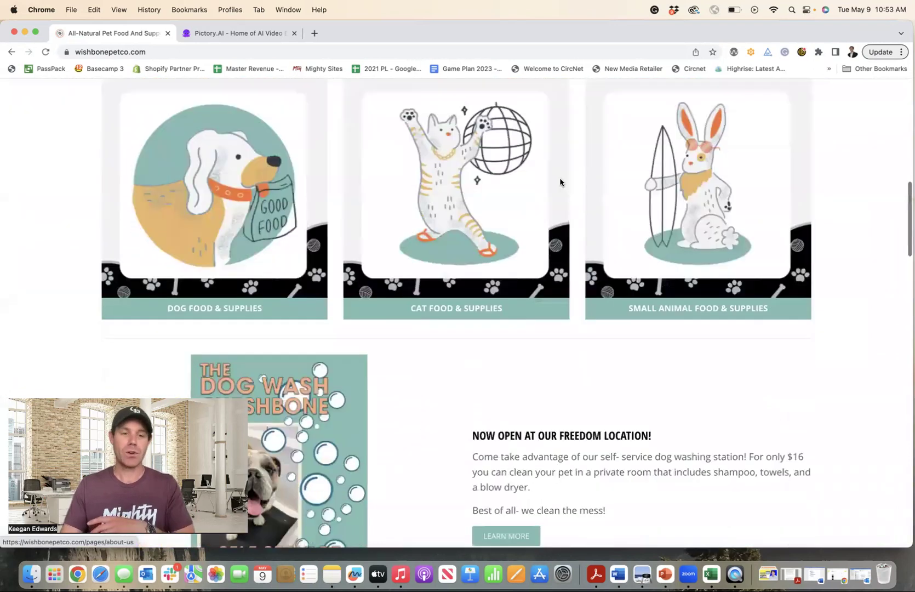
scroll(560, 182, "down", 17)
scroll(560, 182, "up", 20)
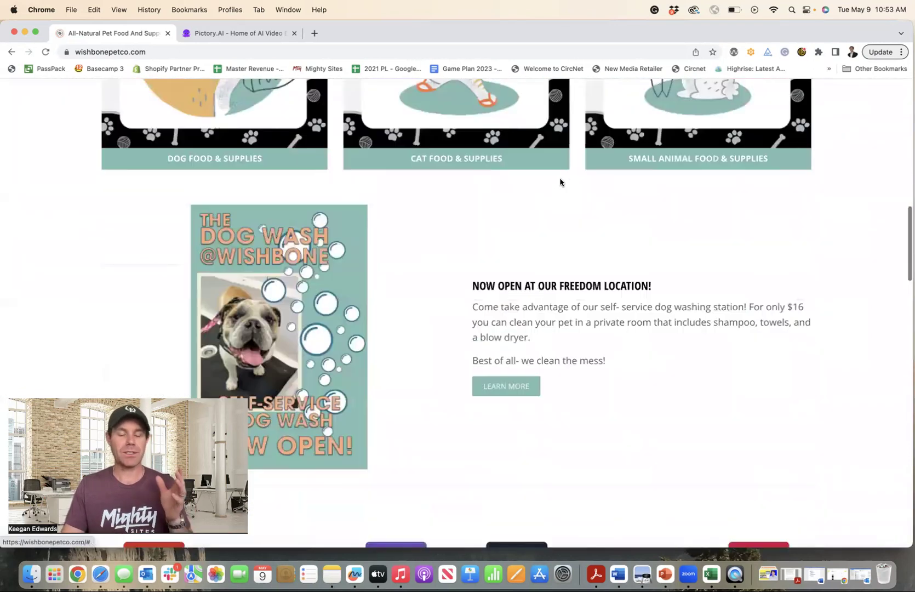
scroll(560, 182, "up", 8)
scroll(560, 182, "up", 14)
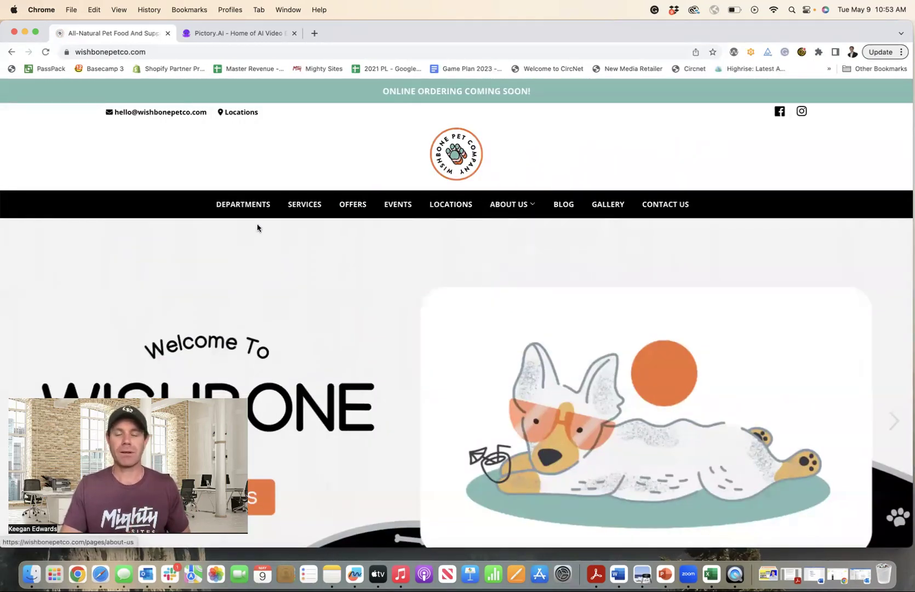
left_click(569, 204)
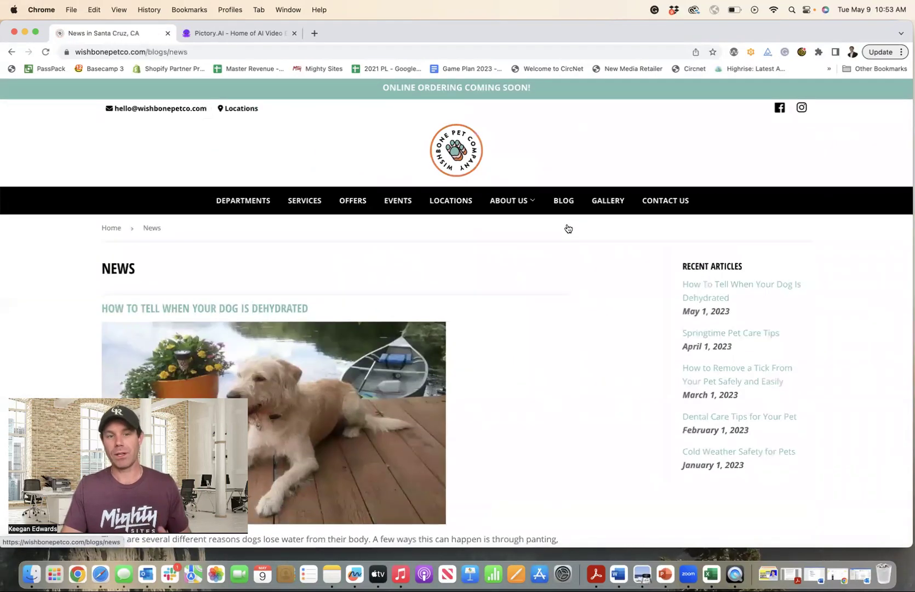
Find the Springtime Pet Care Tips post, open it and scroll through its six tips.
scroll(567, 228, "down", 7)
scroll(567, 228, "down", 20)
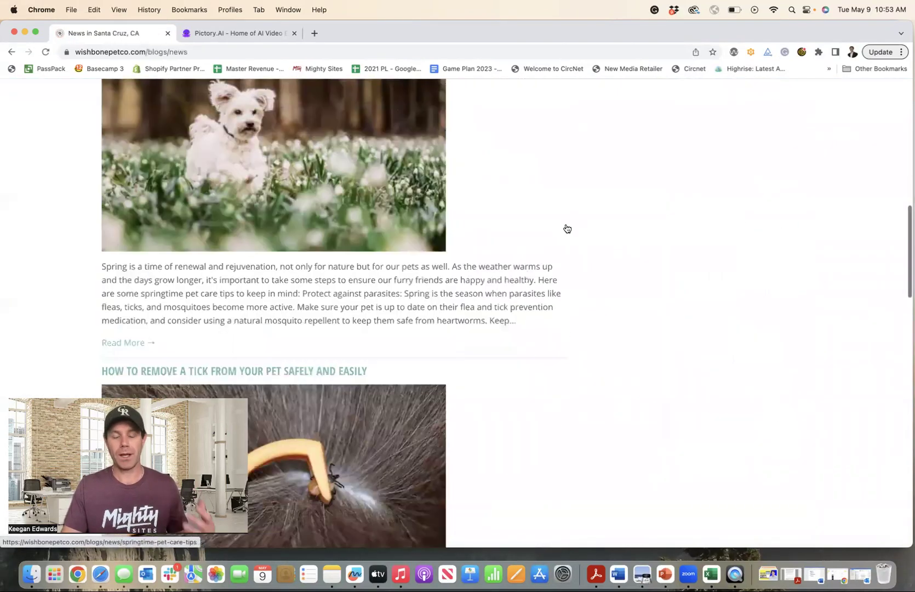
scroll(567, 227, "down", 10)
scroll(567, 229, "up", 20)
scroll(567, 228, "up", 10)
scroll(189, 131, "down", 6)
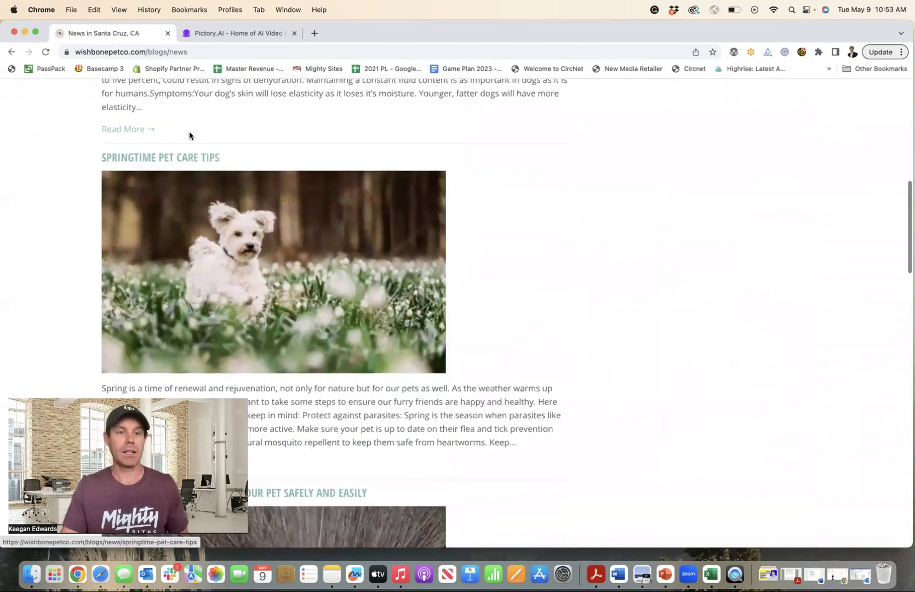
left_click(173, 160)
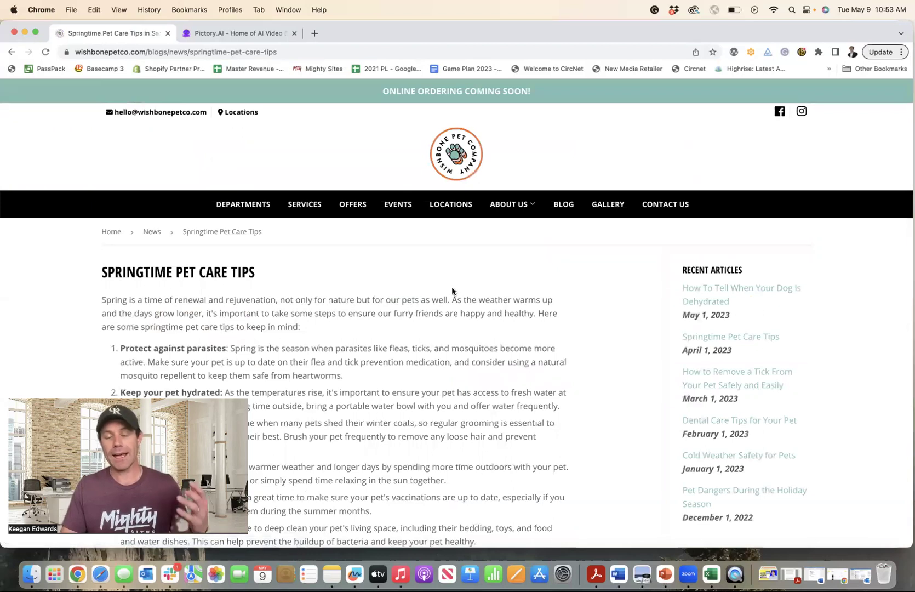
scroll(452, 291, "down", 2)
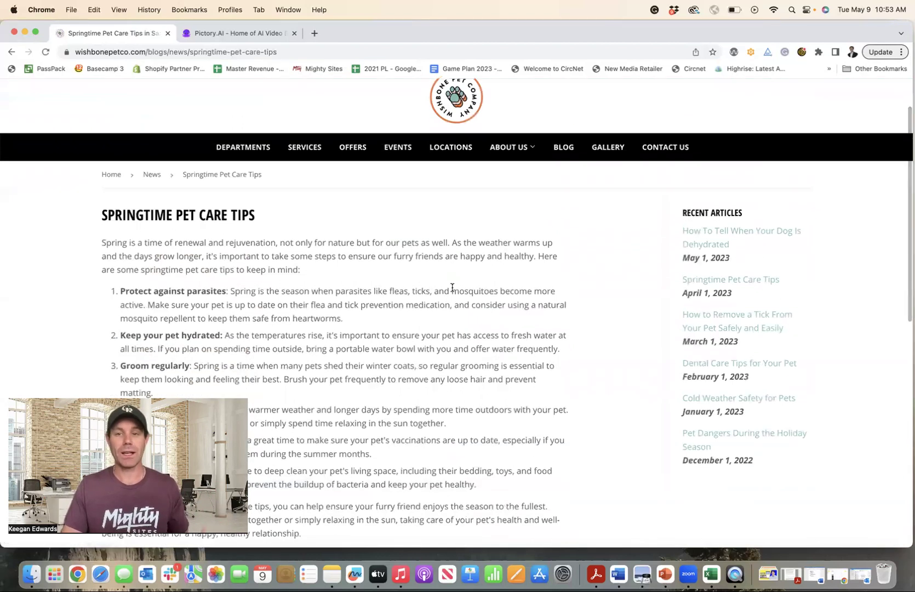
scroll(452, 291, "down", 4)
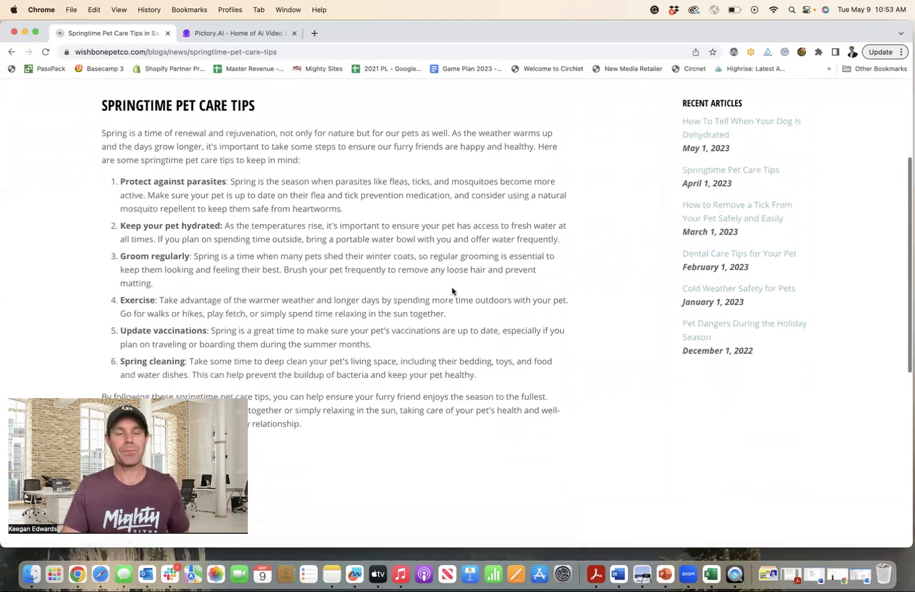
Start a Script to Video project named SPRINGTIME PET CARE TIPS, copied from the article heading.
left_click(225, 36)
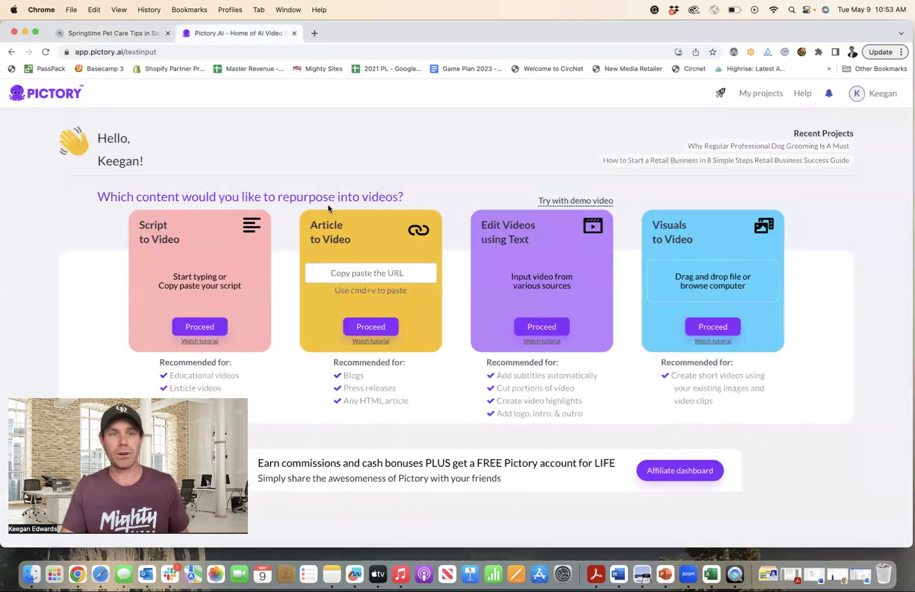
left_click(216, 327)
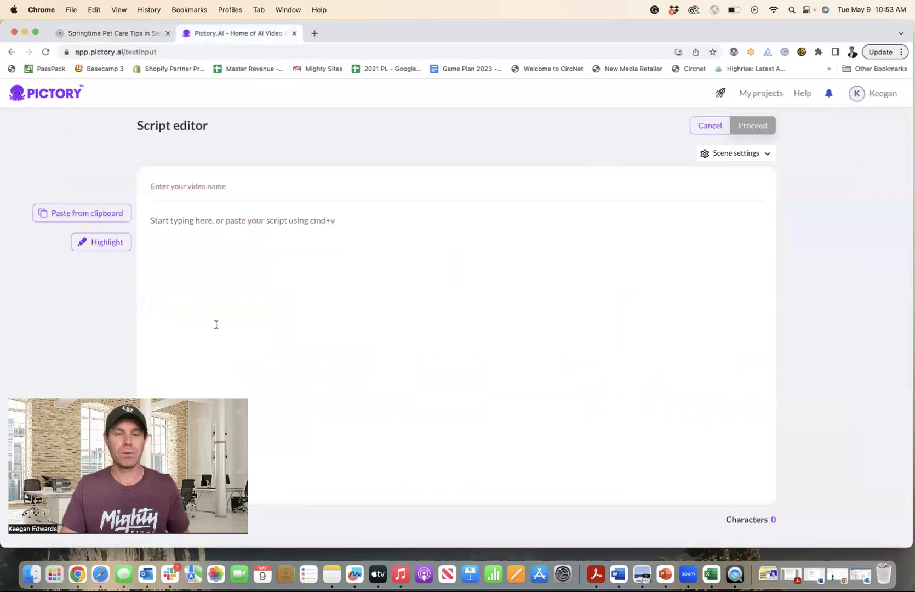
left_click(114, 34)
left_click_drag(104, 113, 264, 109)
key("super+c")
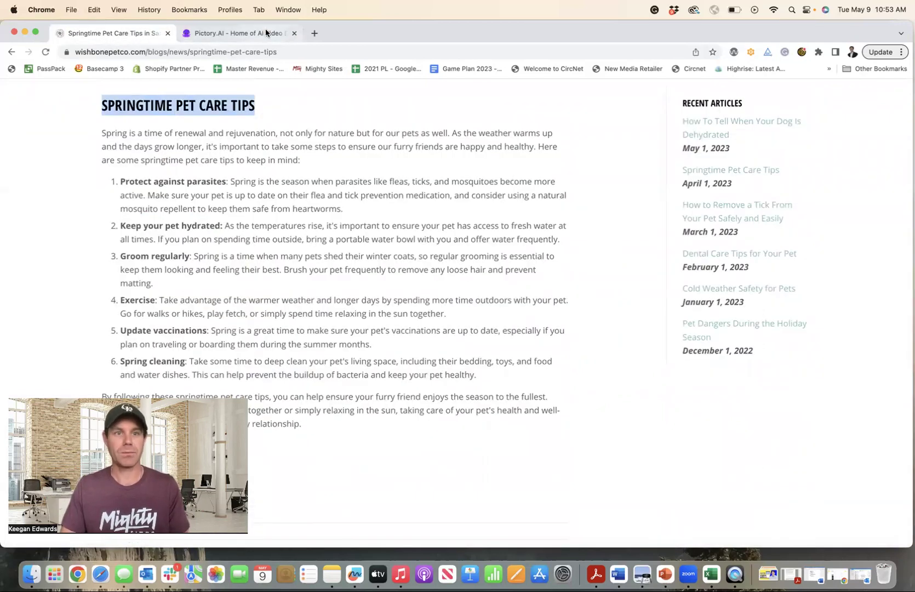
left_click(265, 32)
left_click(246, 177)
key("super+v")
Copy the article's full body text into the Pictory script box.
left_click(120, 36)
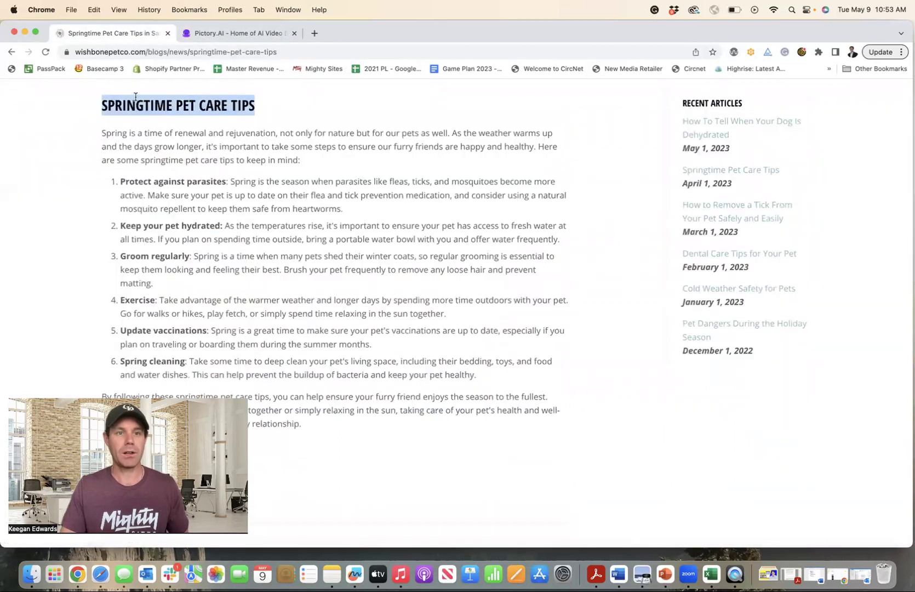
left_click_drag(93, 133, 363, 387)
scroll(364, 387, "down", 2)
key("super+c")
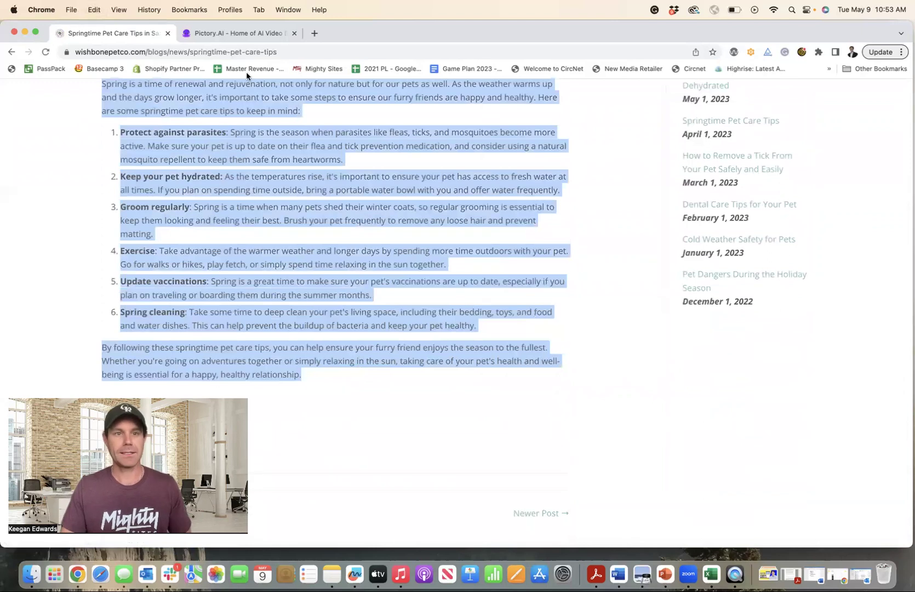
left_click(224, 34)
left_click(352, 227)
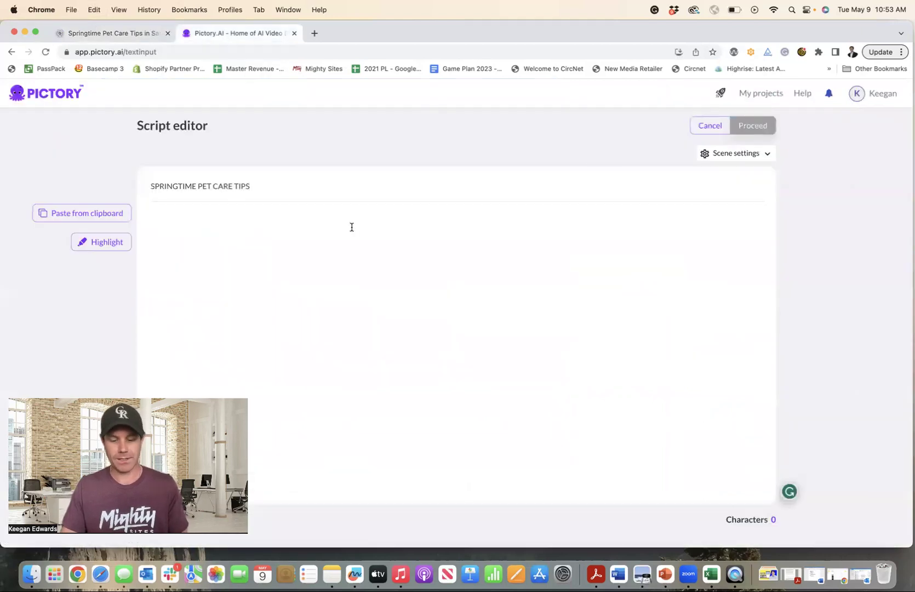
key("super+v")
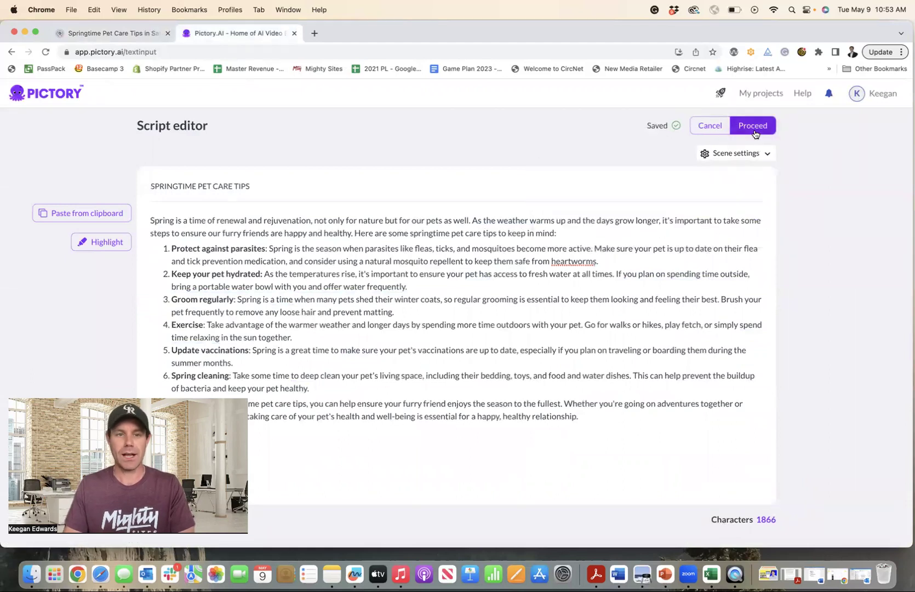
Proceed to the Templates library, scroll through it and select the Unity template.
left_click(760, 130)
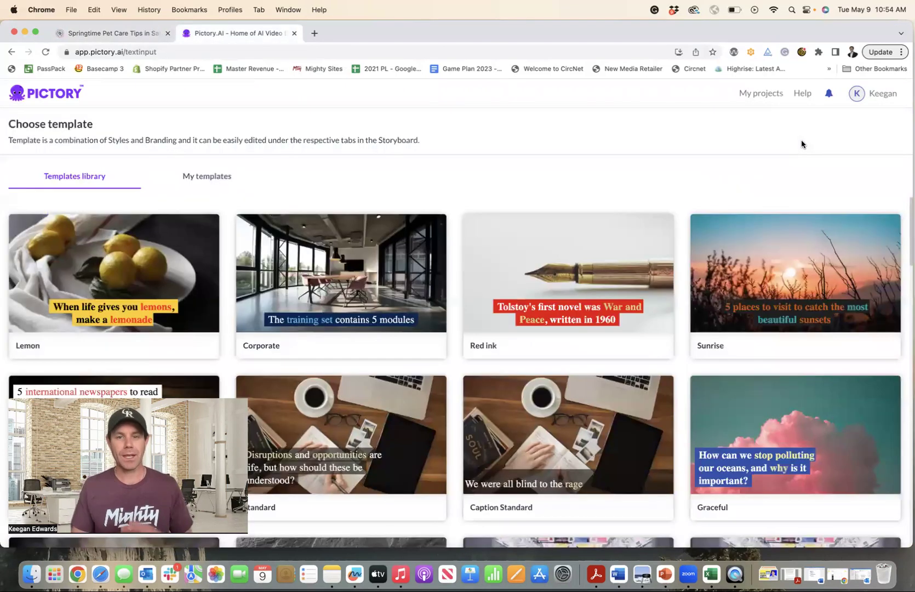
scroll(573, 272, "down", 5)
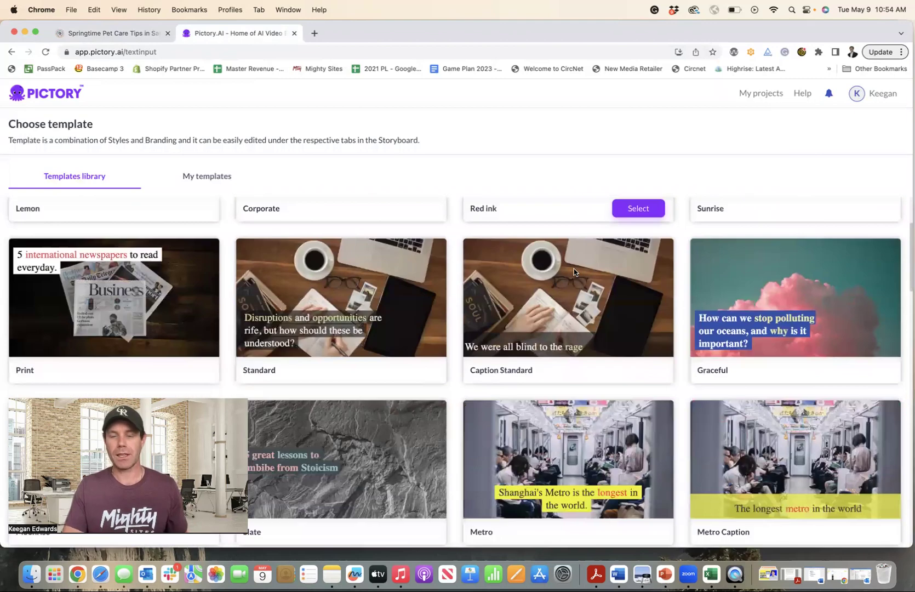
scroll(573, 272, "down", 15)
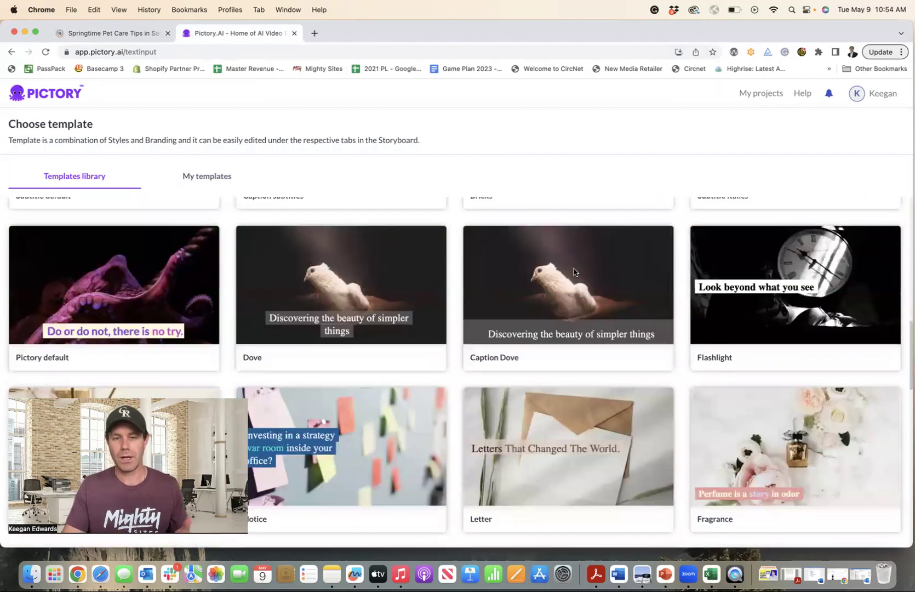
scroll(574, 272, "down", 7)
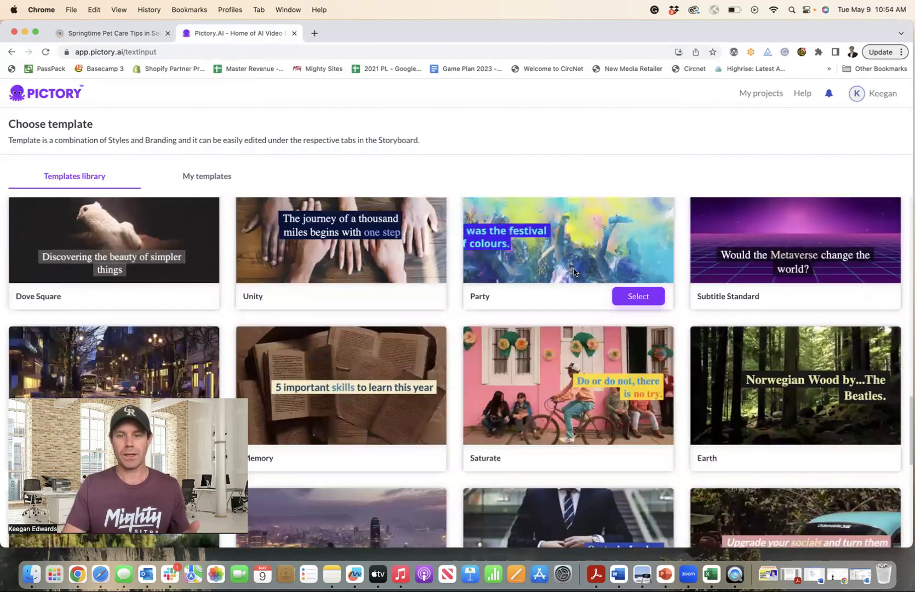
scroll(574, 272, "down", 2)
scroll(574, 272, "down", 7)
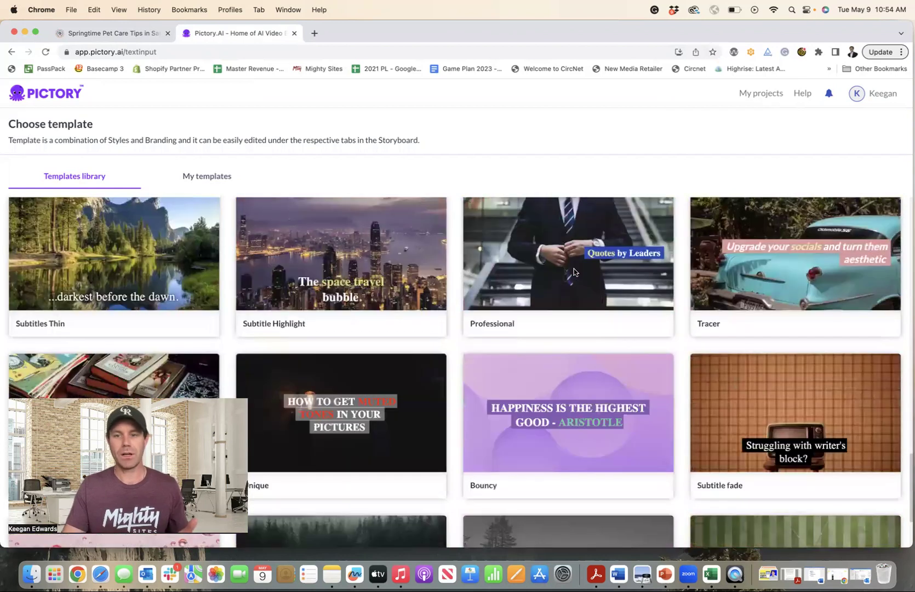
scroll(574, 271, "up", 15)
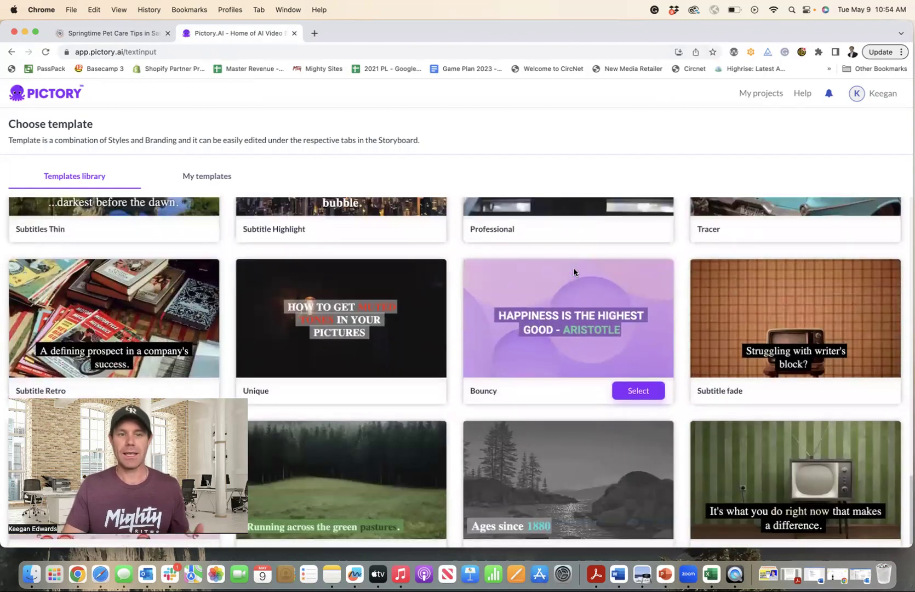
scroll(574, 272, "down", 4)
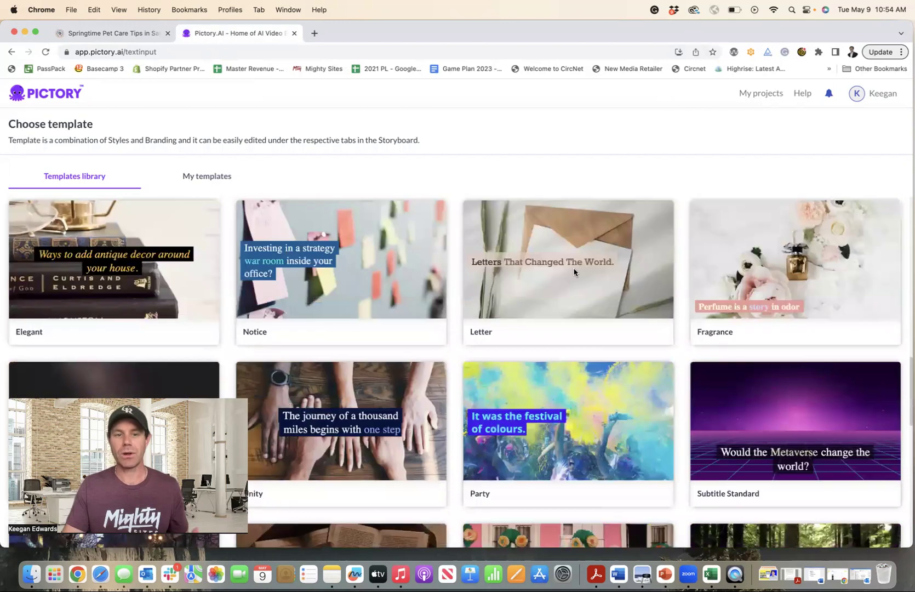
left_click(422, 464)
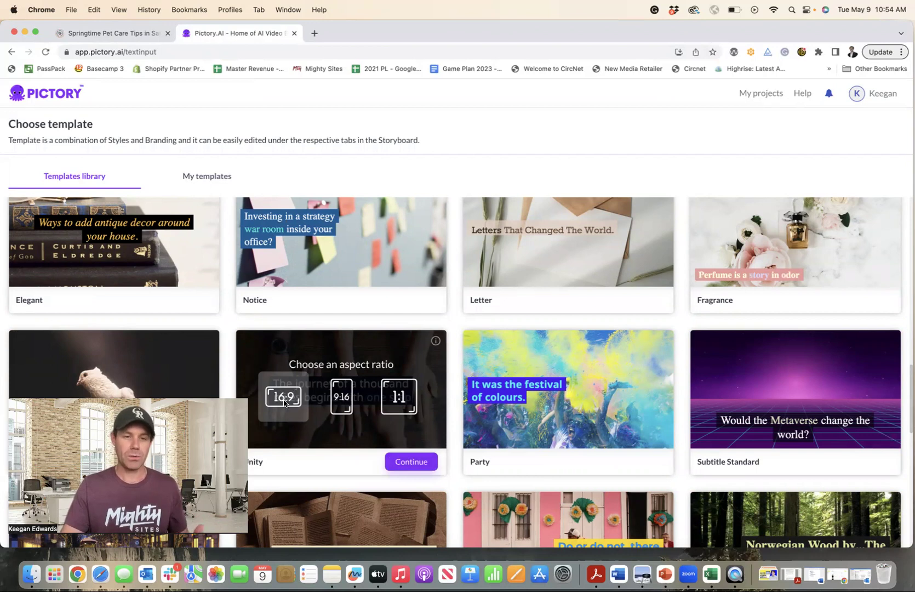
Choose the vertical 9:16 aspect ratio and continue to build the storyboard.
left_click(341, 399)
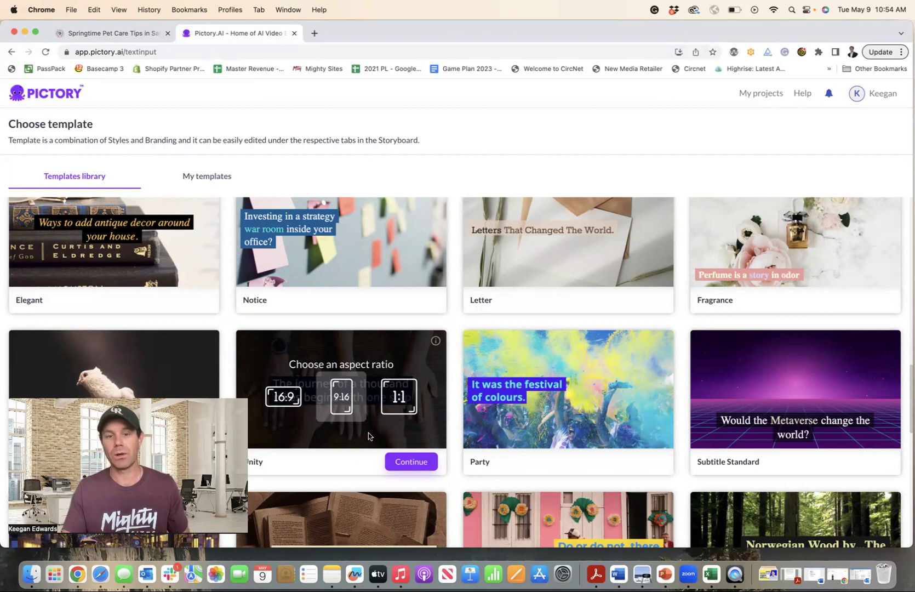
left_click(406, 461)
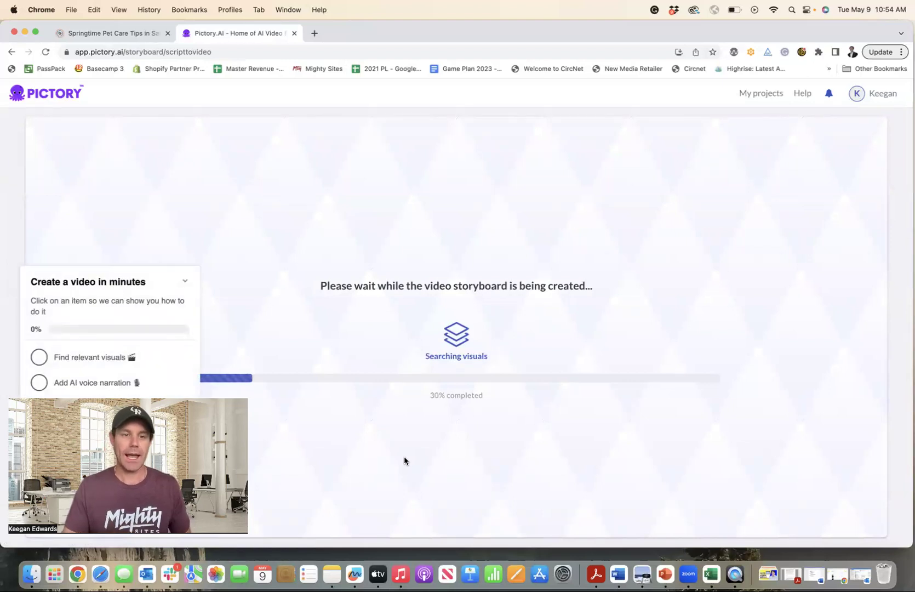
Collapse the getting-started panel, let the storyboard build, then view Scene 2.
left_click(186, 282)
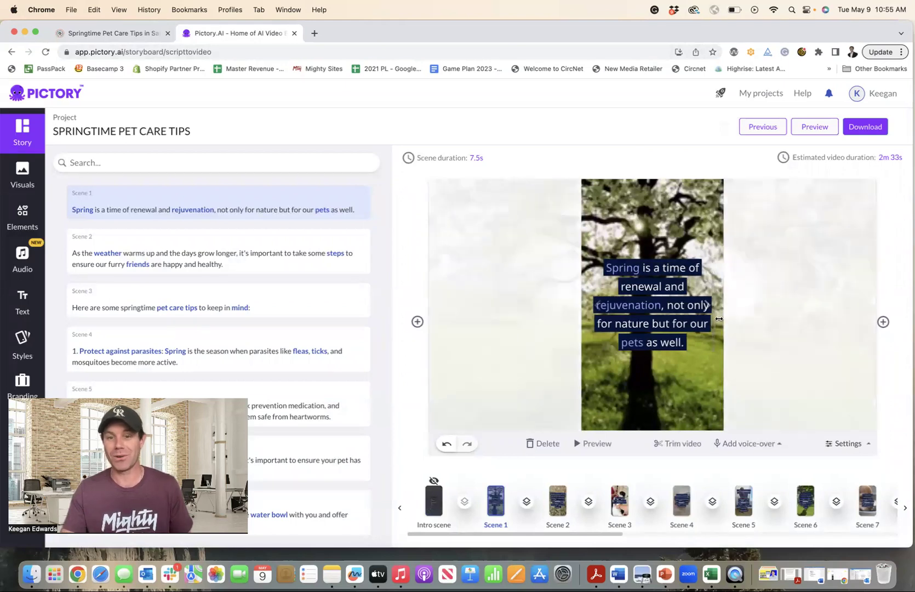
left_click(560, 503)
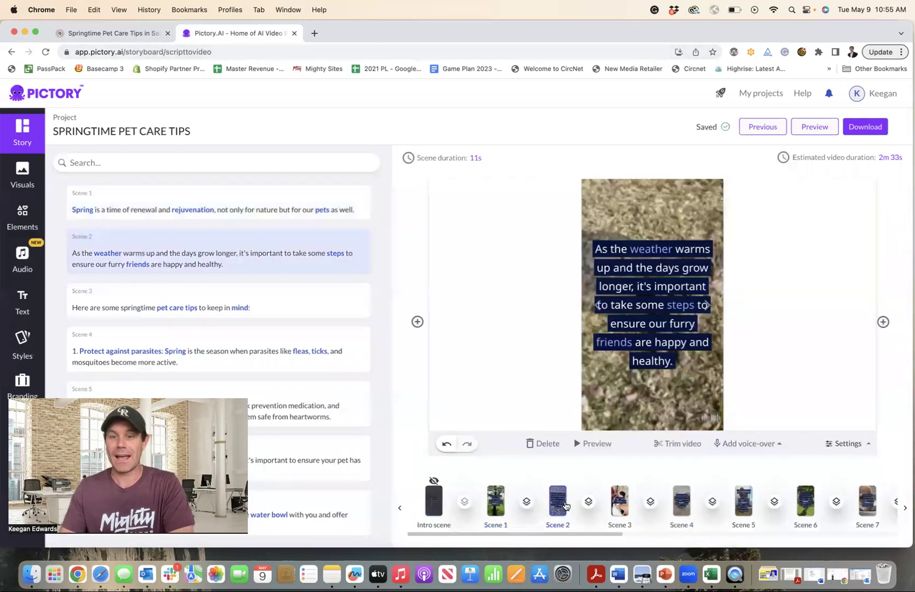
Review the captions and footage of Scenes 3 through 10.
left_click(611, 507)
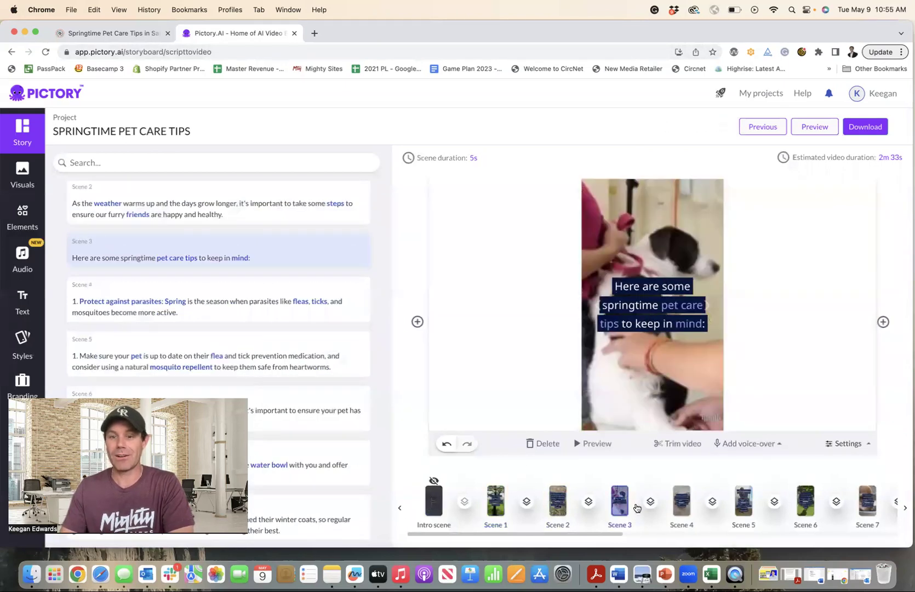
left_click(676, 506)
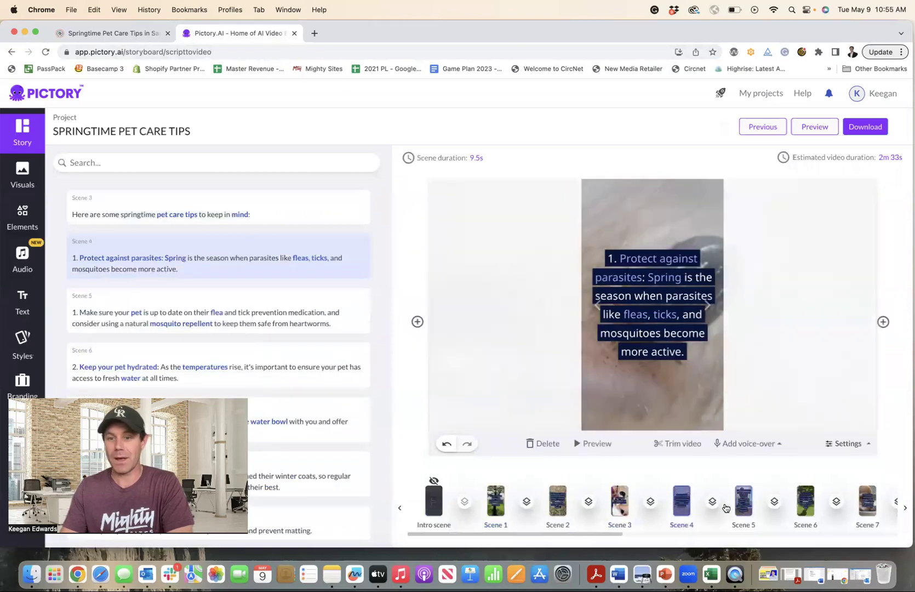
left_click(739, 507)
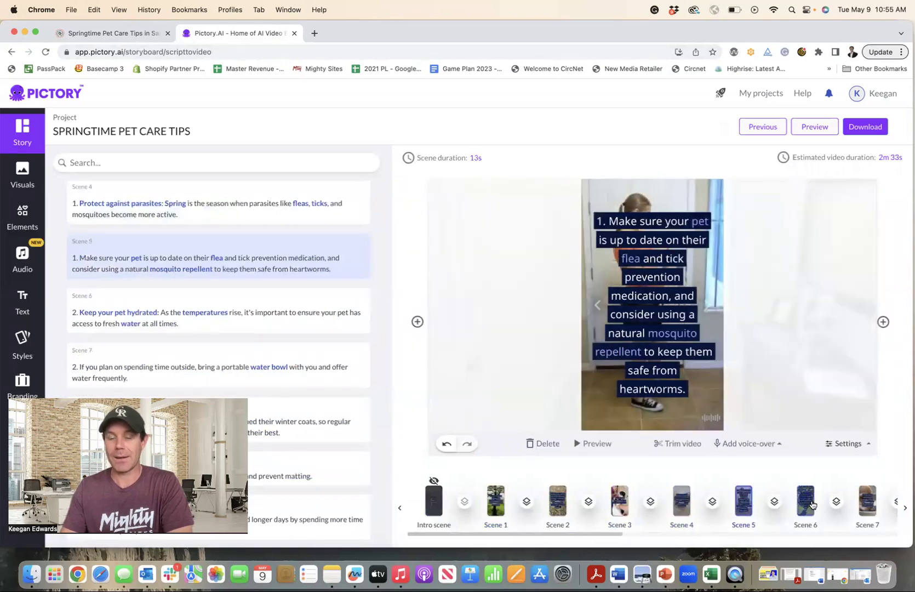
left_click(806, 505)
left_click(866, 504)
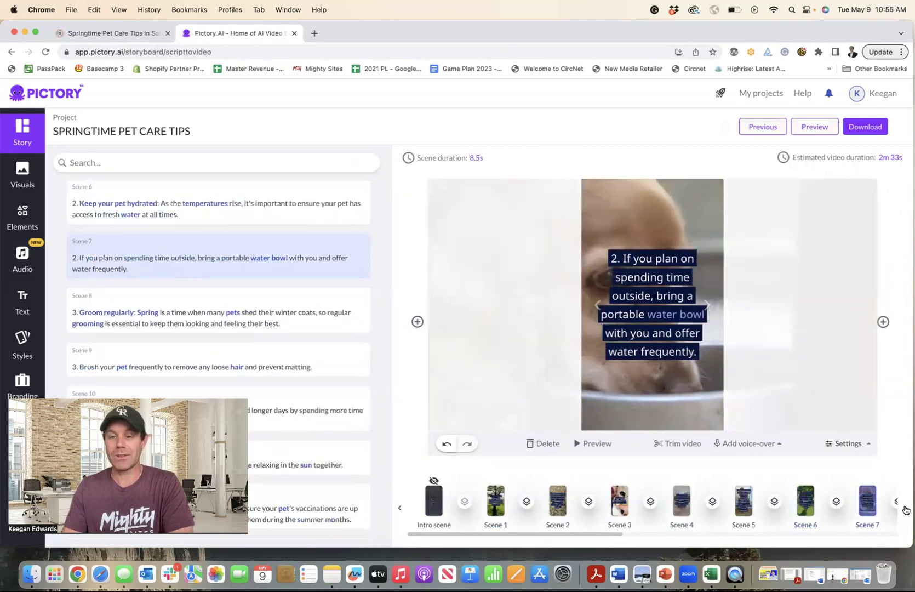
left_click(902, 509)
left_click(559, 501)
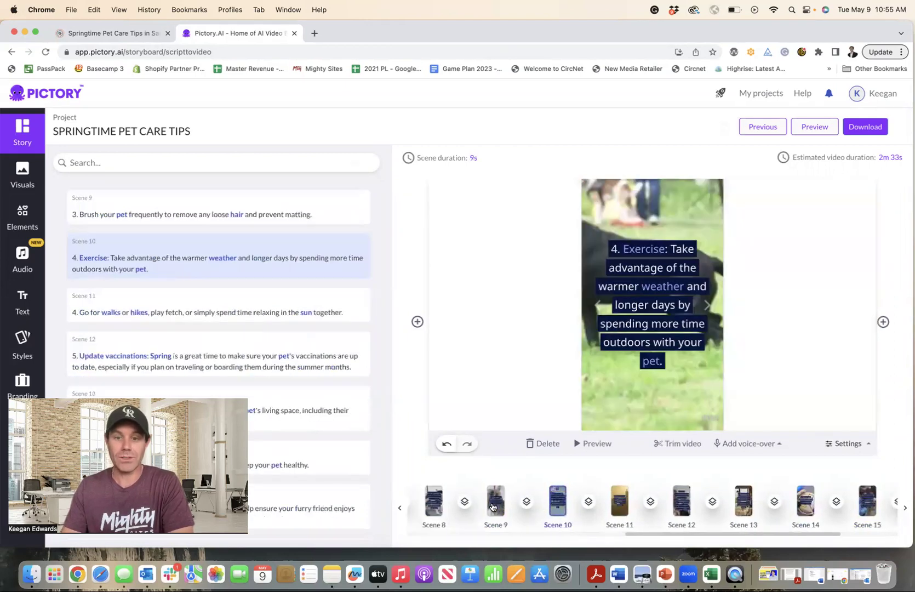
left_click(493, 506)
left_click(557, 501)
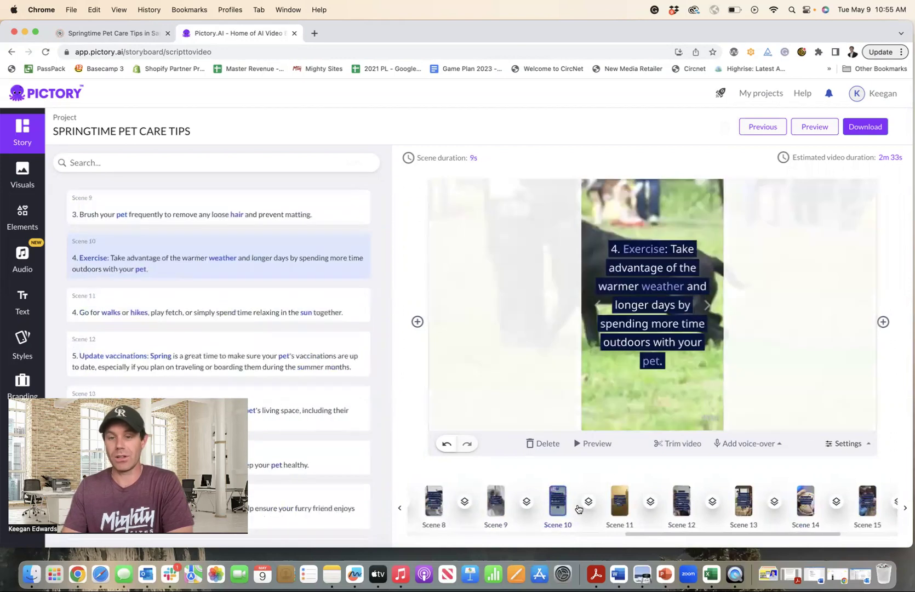
Review Scenes 11 through 16, ending back on Scene 15.
left_click(617, 510)
left_click(681, 506)
left_click(742, 507)
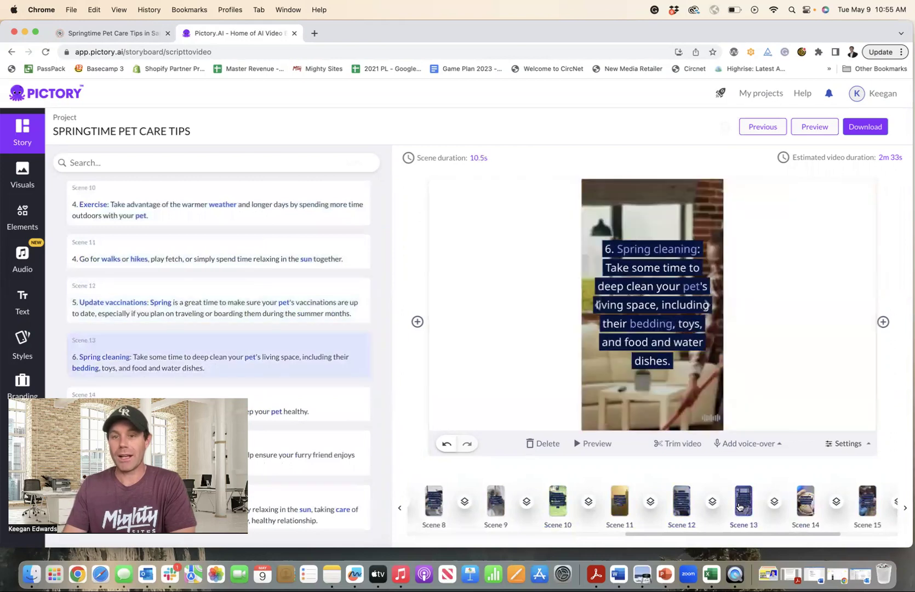
left_click(810, 503)
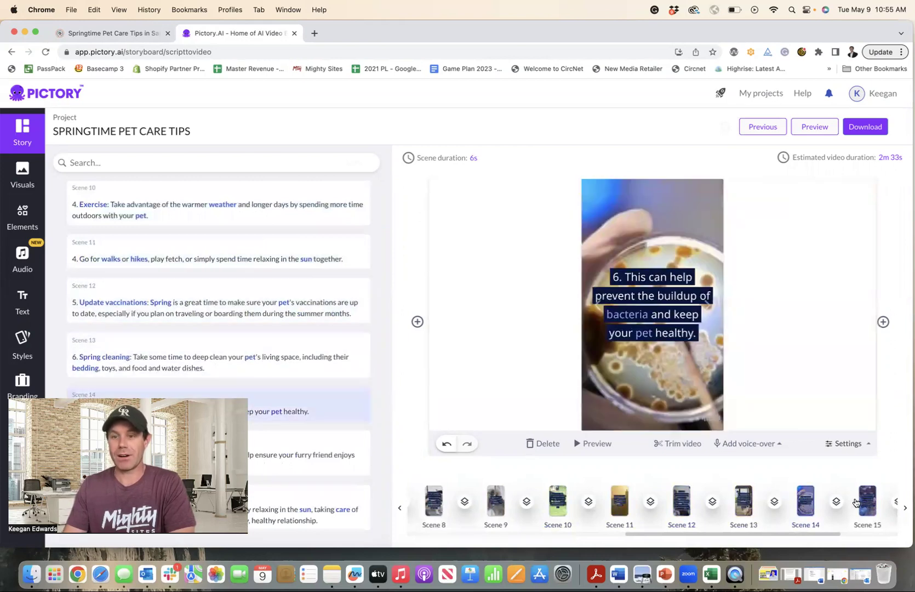
left_click(856, 502)
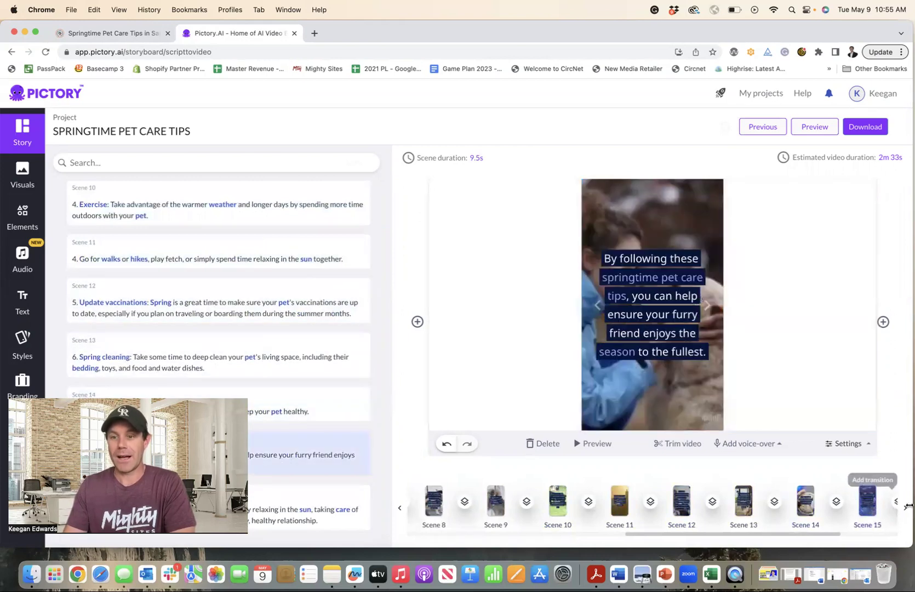
left_click(905, 507)
left_click(797, 506)
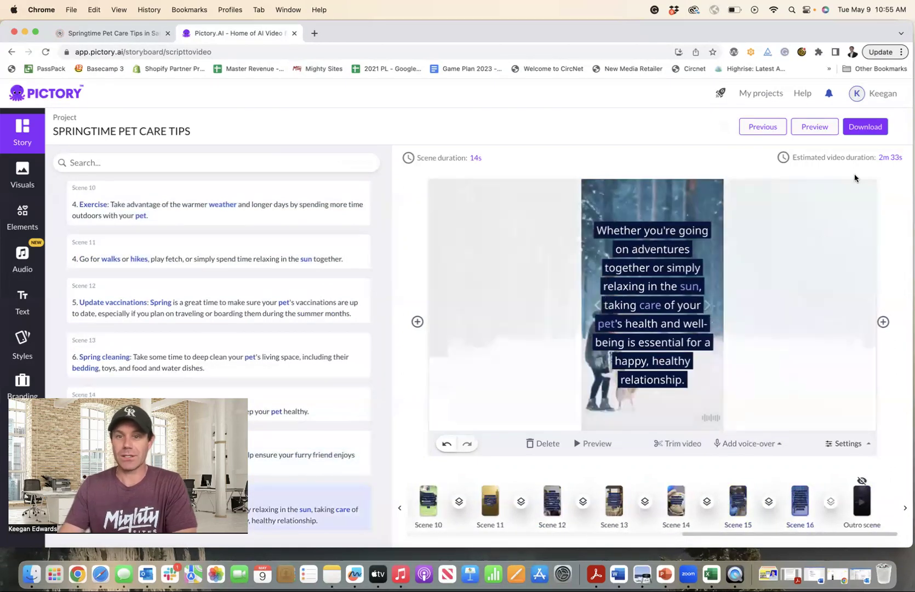
left_click(729, 513)
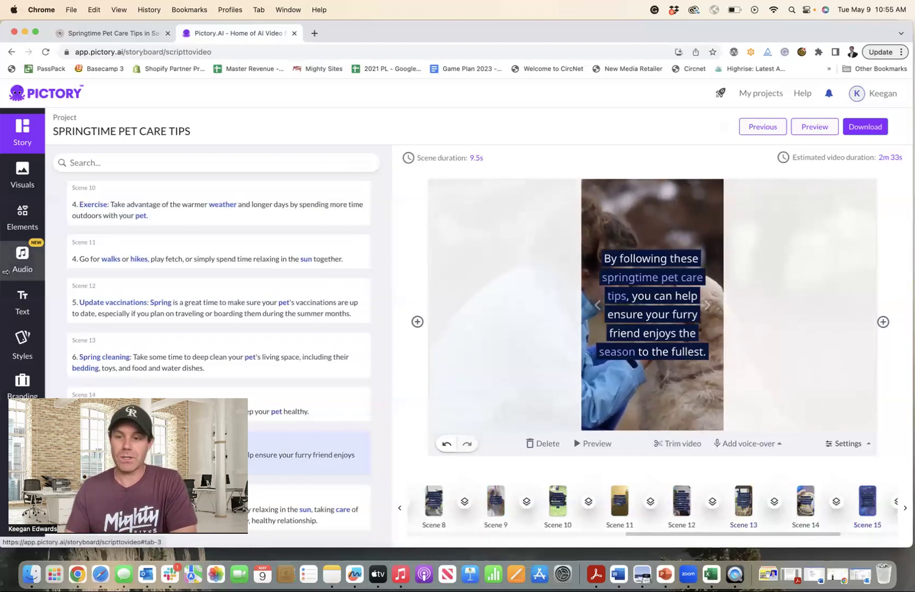
left_click(758, 442)
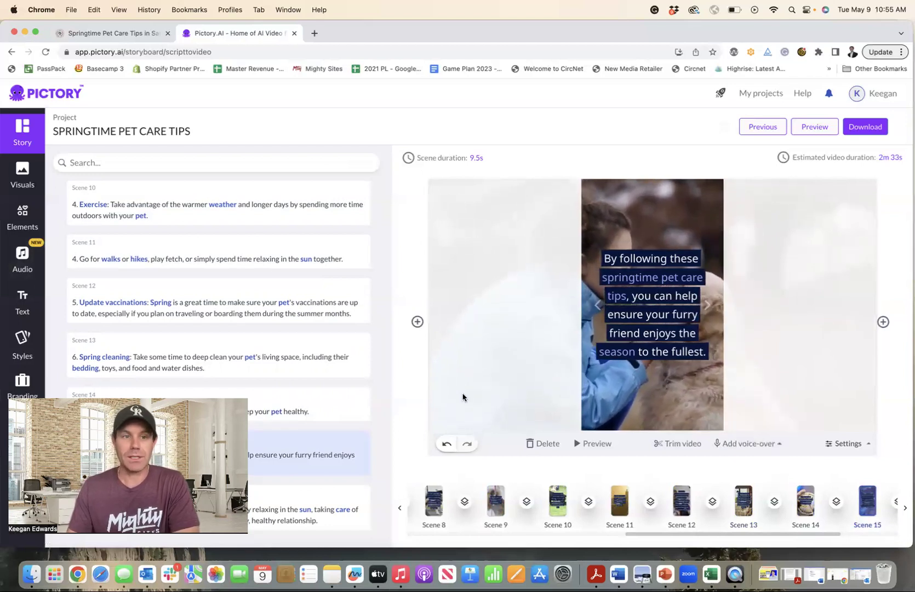
Set the background music volume to 15% and bring up the AI voice-over list.
left_click(21, 267)
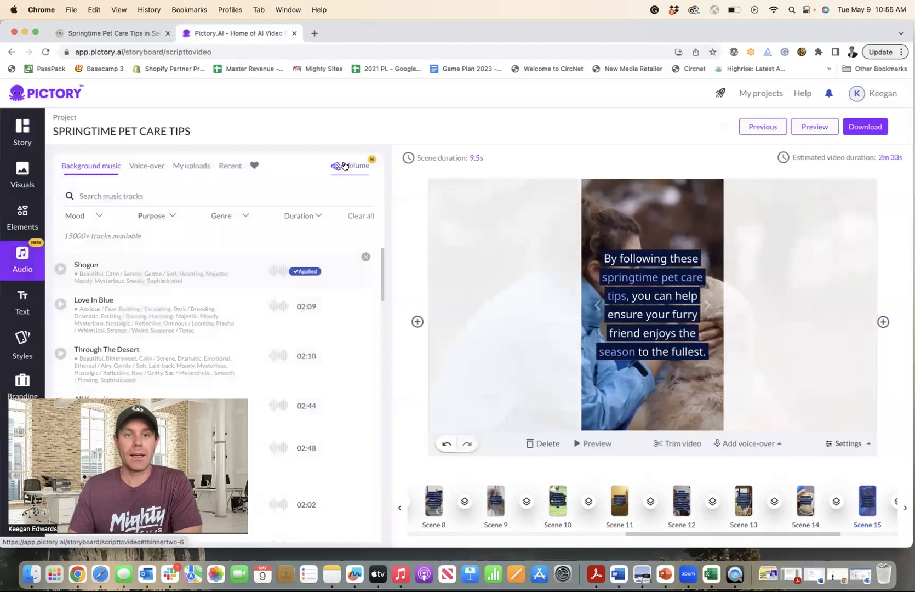
left_click(344, 165)
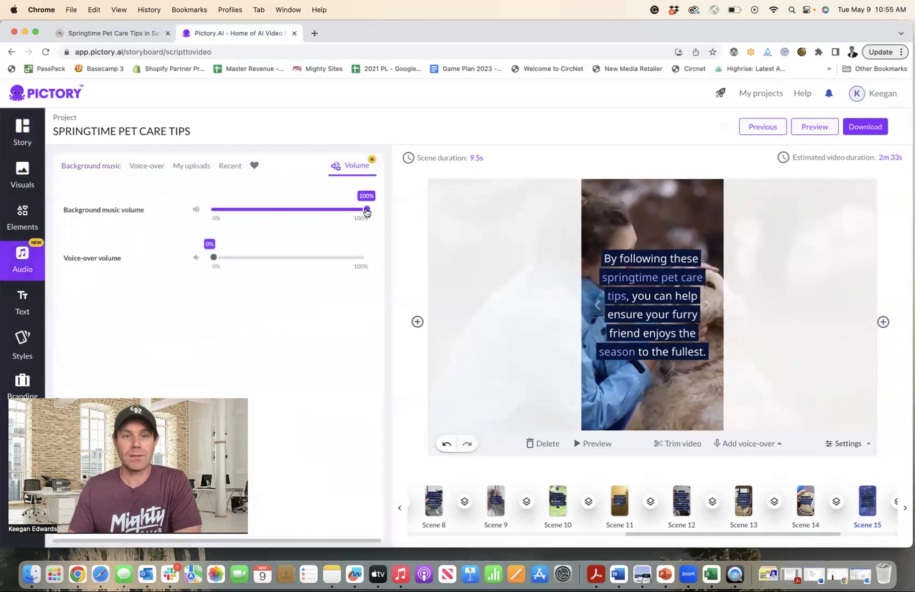
left_click_drag(363, 210, 235, 215)
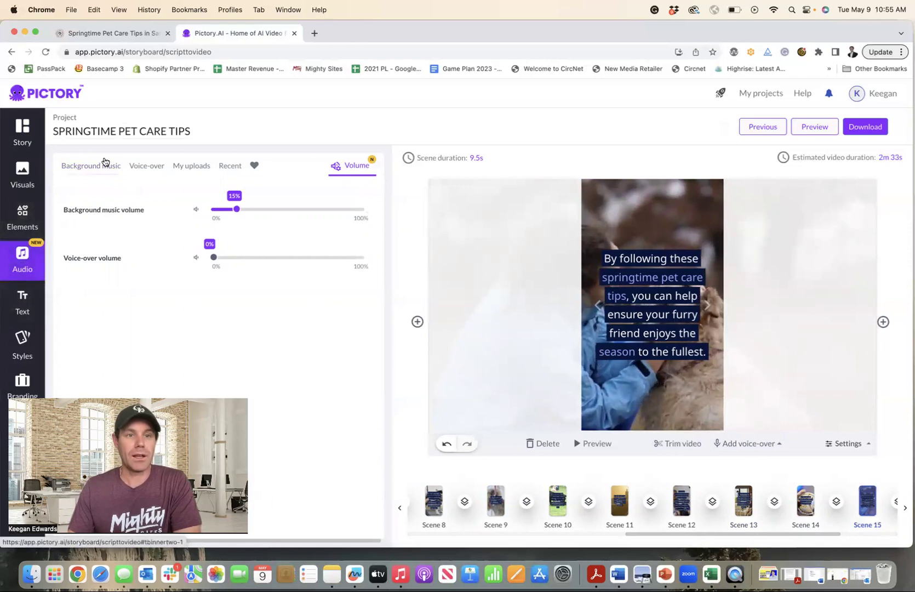
left_click(141, 165)
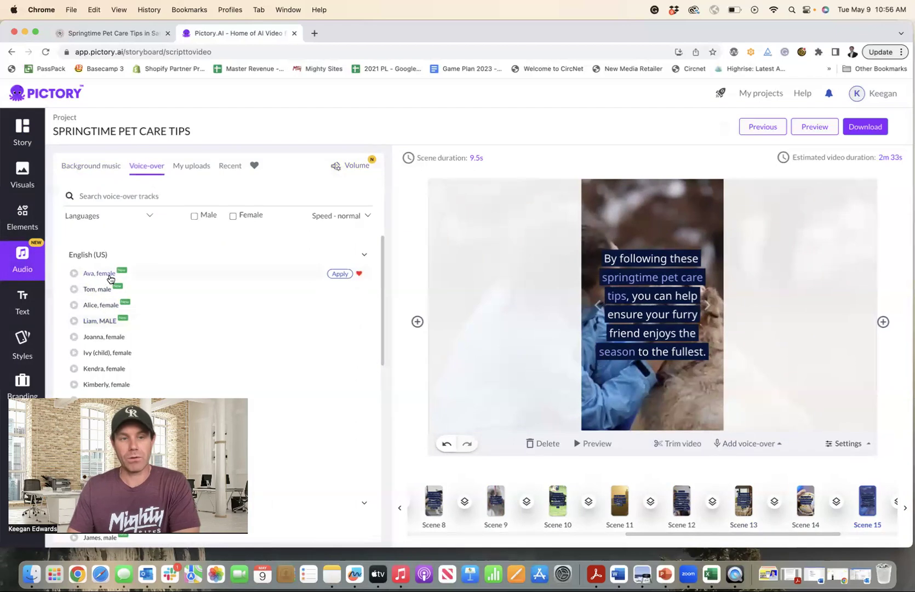
Apply the English (US) Ava, female voice as the video's voice-over.
left_click(337, 274)
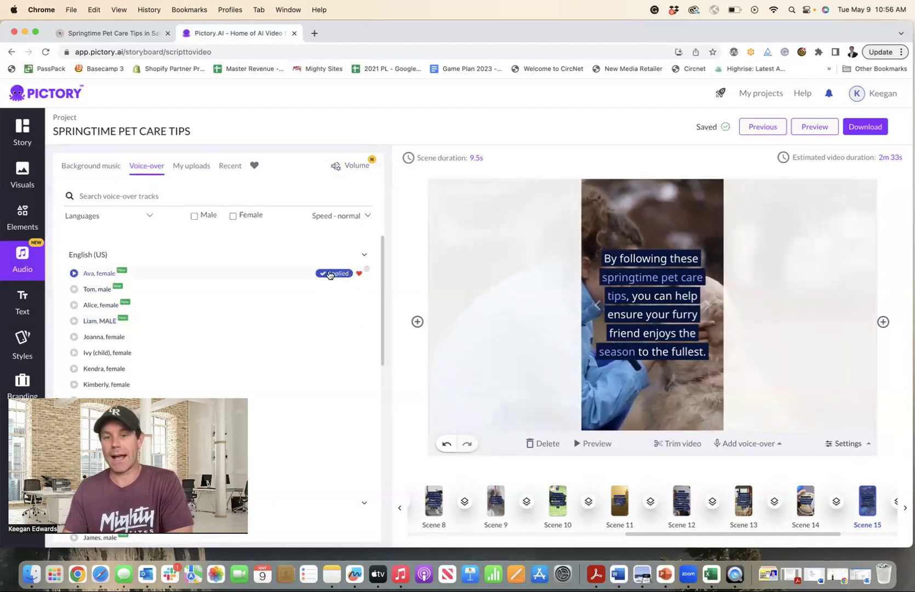
left_click(417, 321)
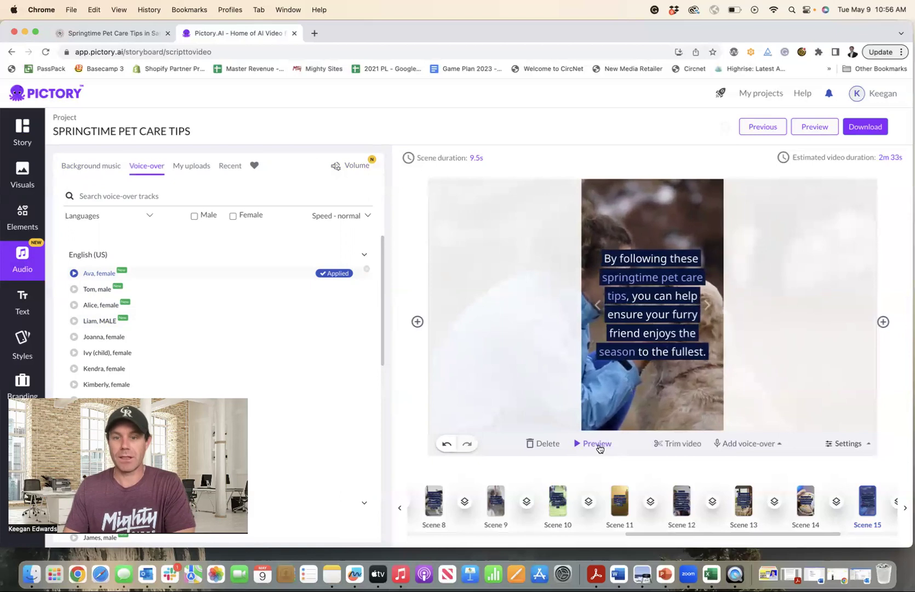
Preview Scene 15 with Ava's narration, then stop playback.
left_click(597, 444)
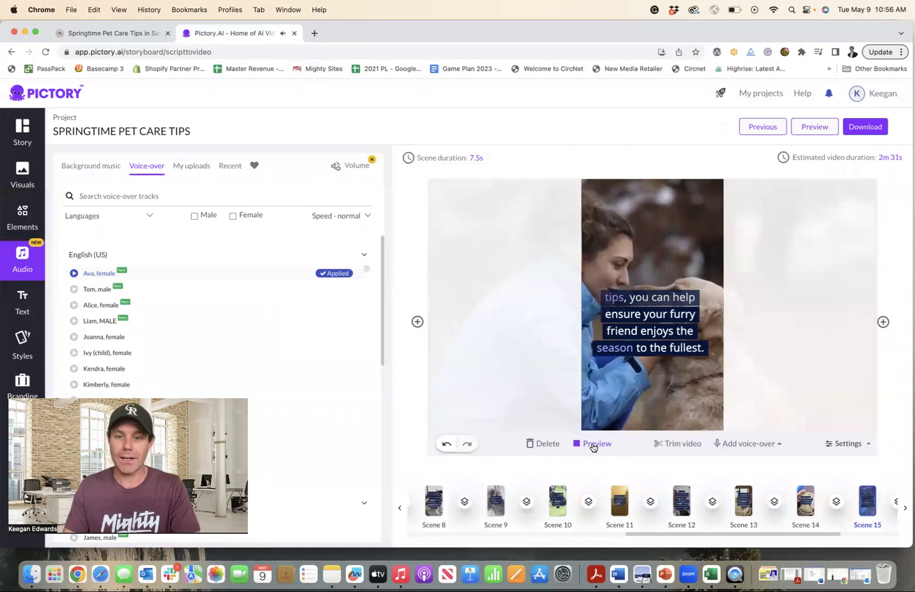
left_click(593, 445)
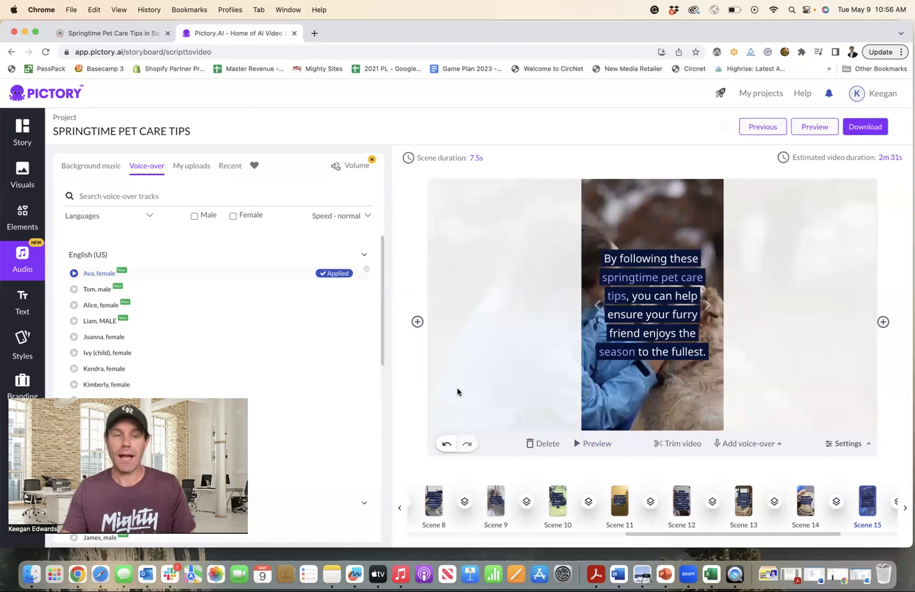
Open the Visuals library and compare suggestions for Scenes 14 and 16, settling on Scene 15.
left_click(17, 187)
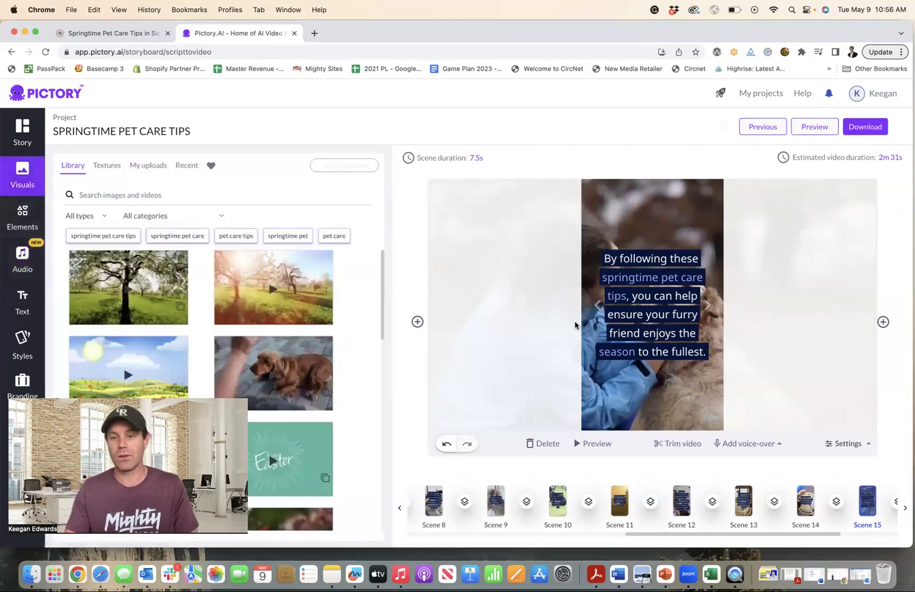
left_click(794, 499)
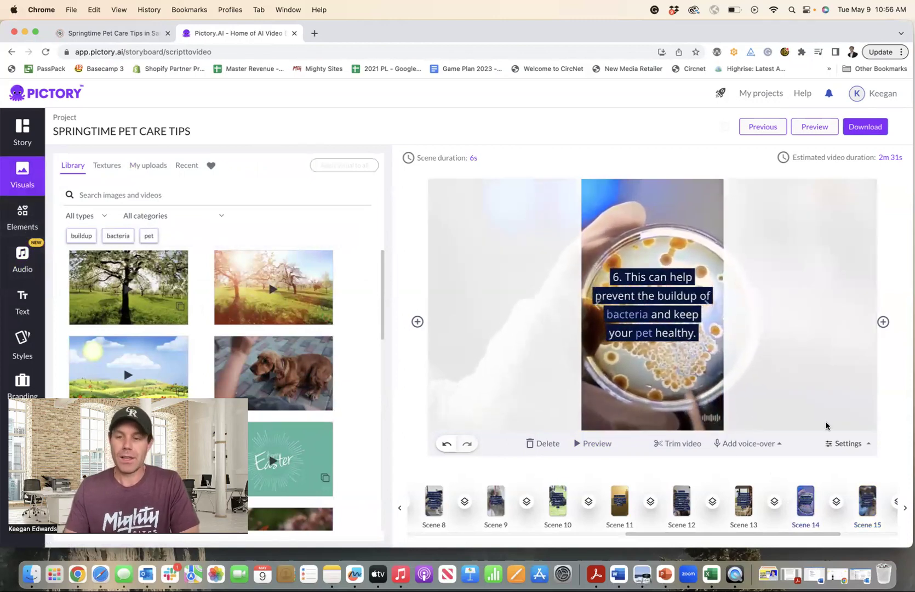
left_click(866, 501)
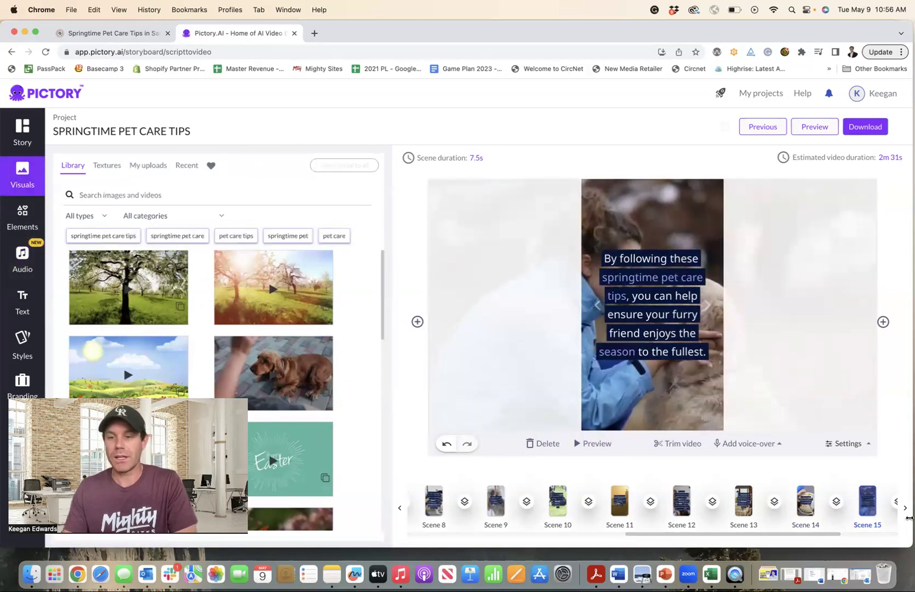
left_click(905, 507)
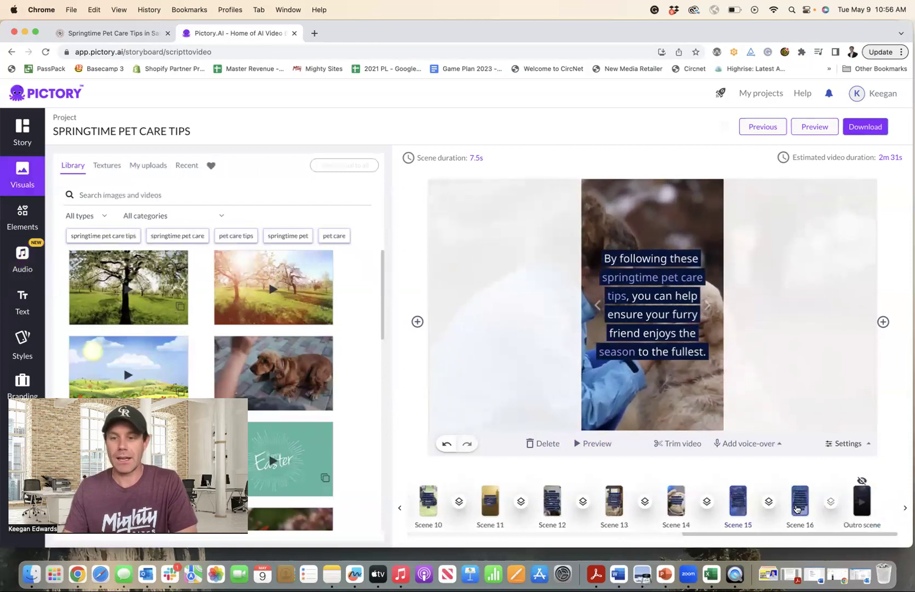
left_click(800, 505)
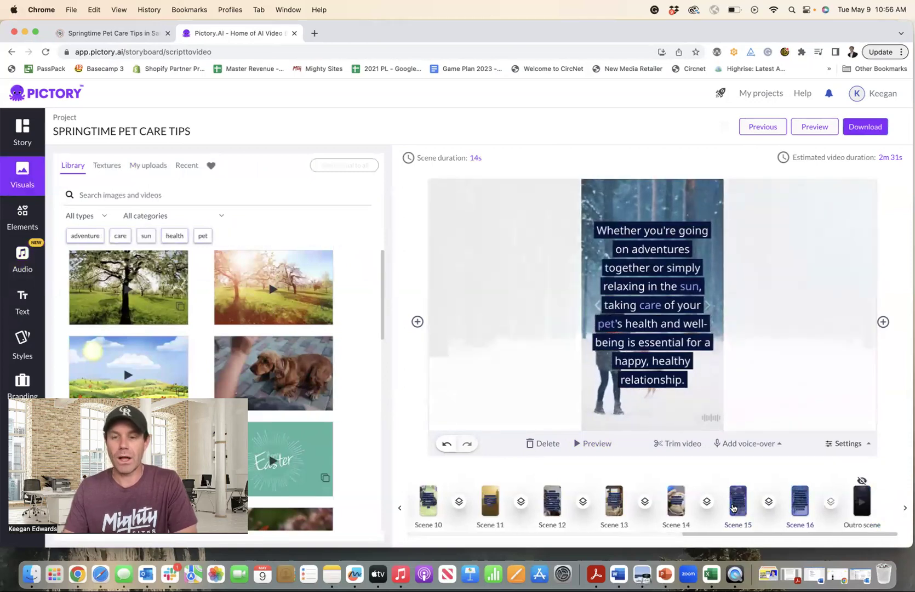
left_click(733, 507)
Search the stock visuals for 'dog' and browse the resulting clips.
left_click(146, 195)
type("dog")
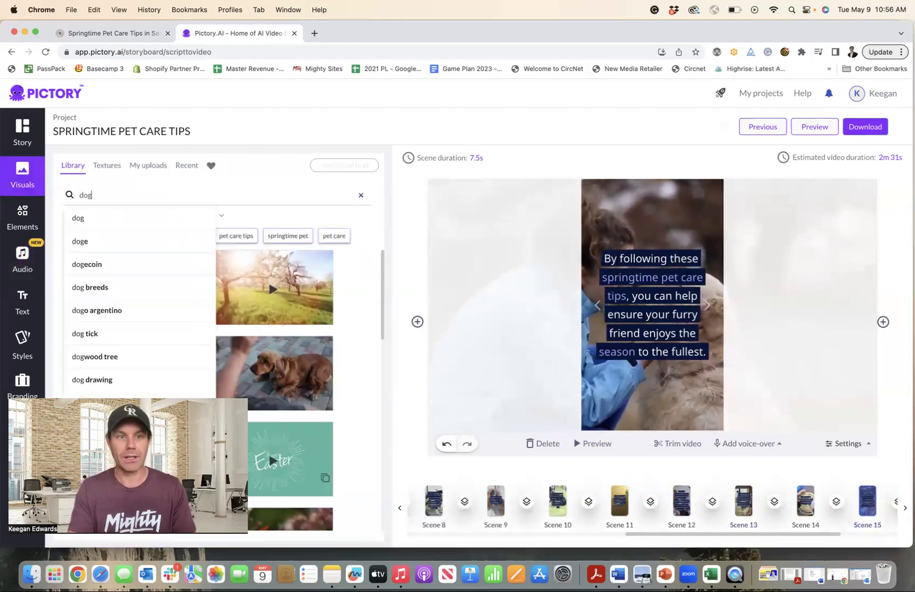
key("Return")
mouse_move(205, 296)
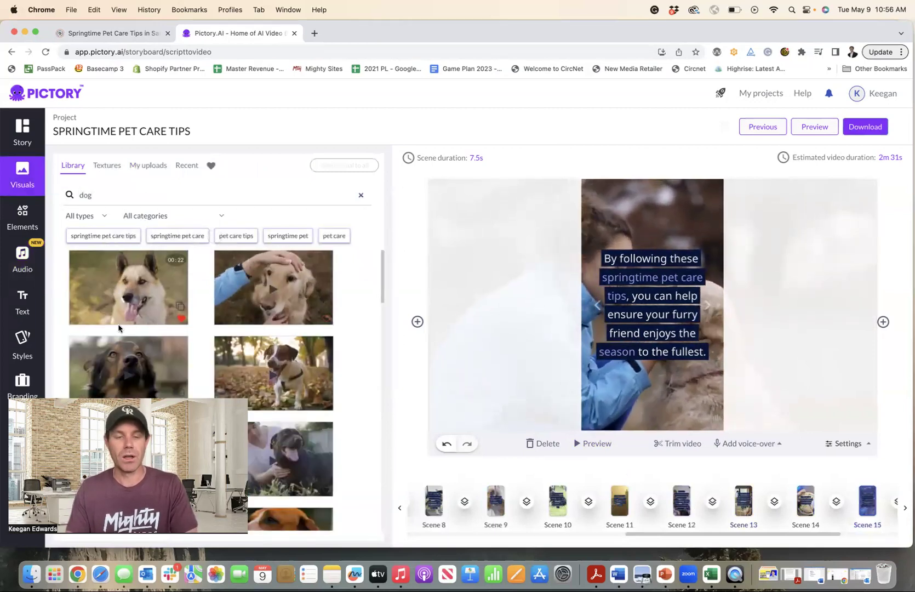
scroll(208, 307, "down", 3)
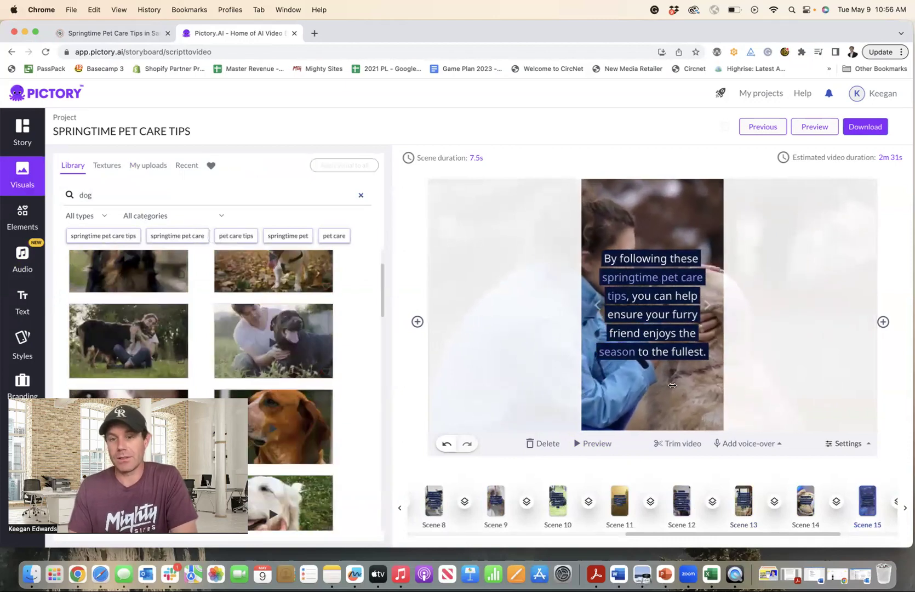
mouse_move(258, 344)
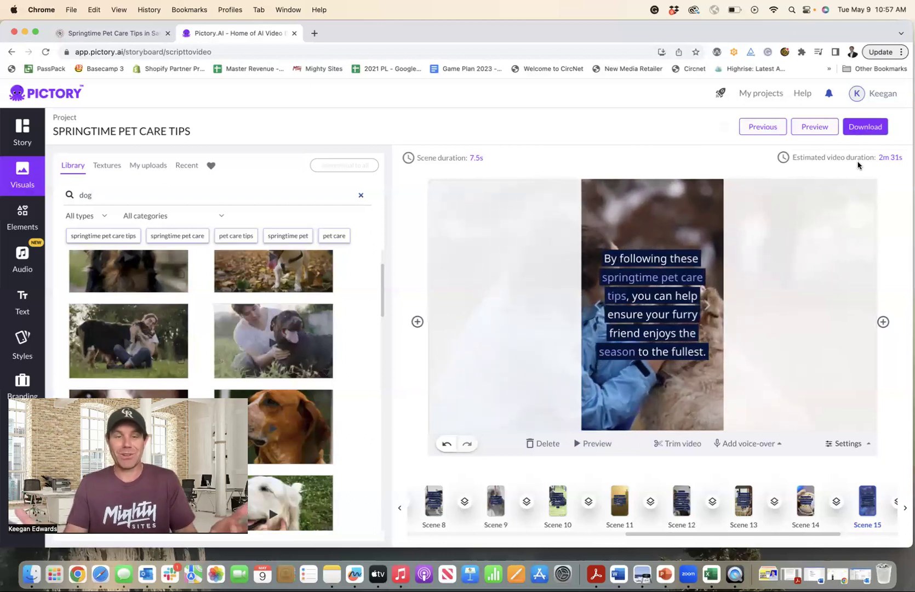
left_click(126, 34)
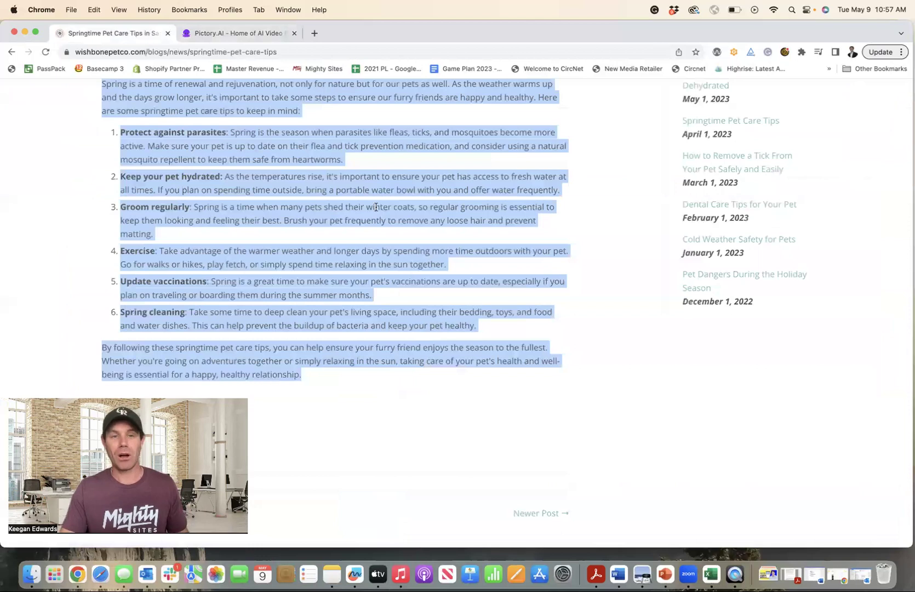
left_click(282, 35)
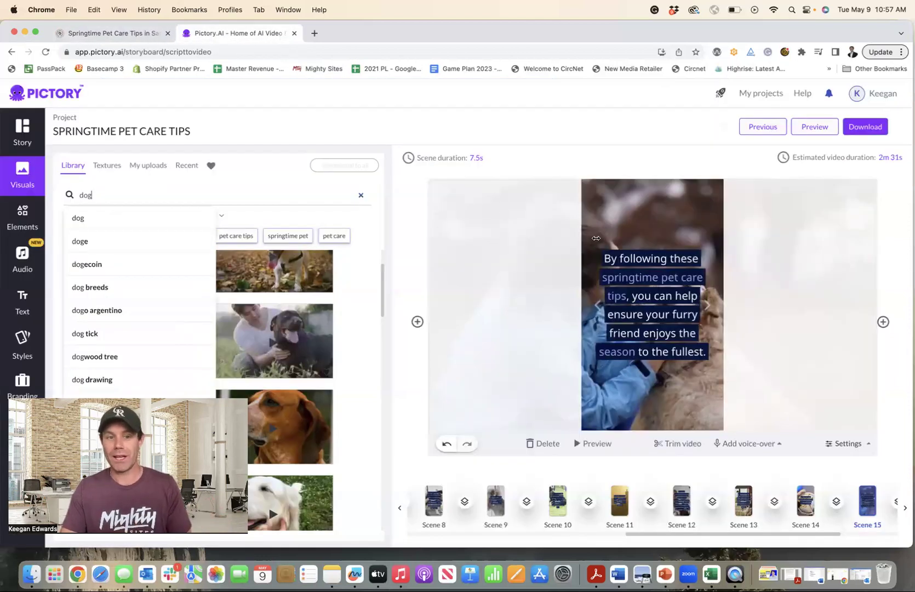